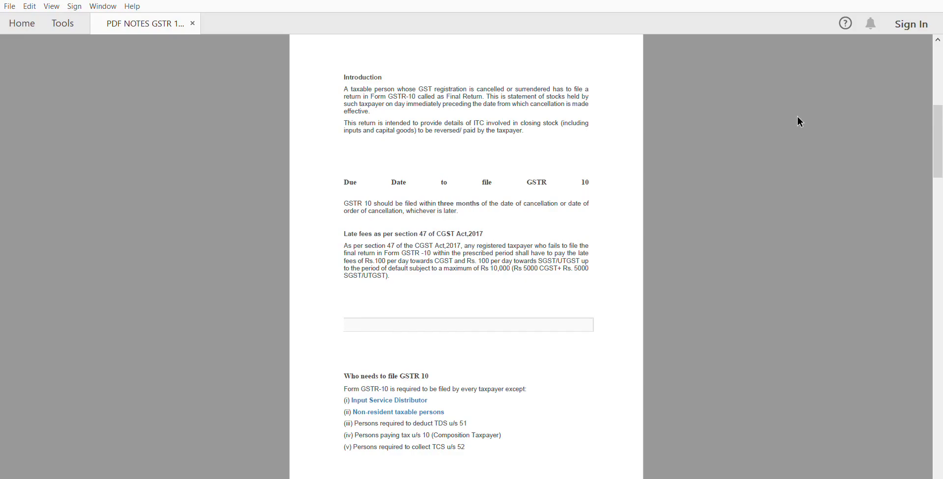
Zoom in on the GSTR-10 notes PDF so the introduction and due-date text are larger
scroll(797, 116, "up", 5)
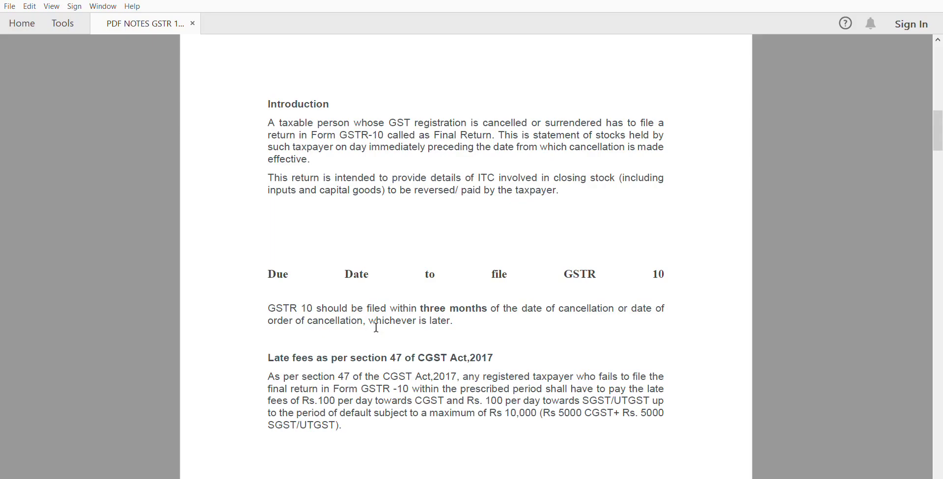
Scroll past the late fees section to the 'Who needs to file GSTR 10' list
scroll(376, 327, "down", 4)
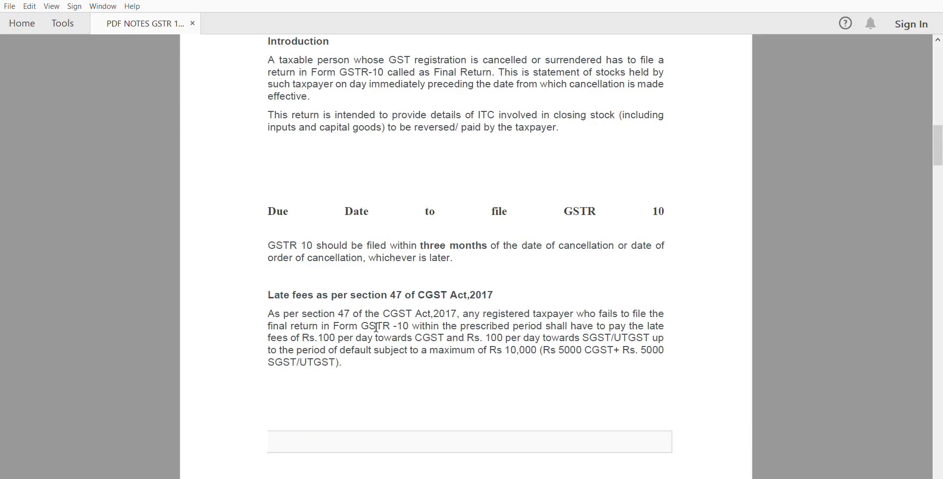
scroll(376, 327, "down", 1)
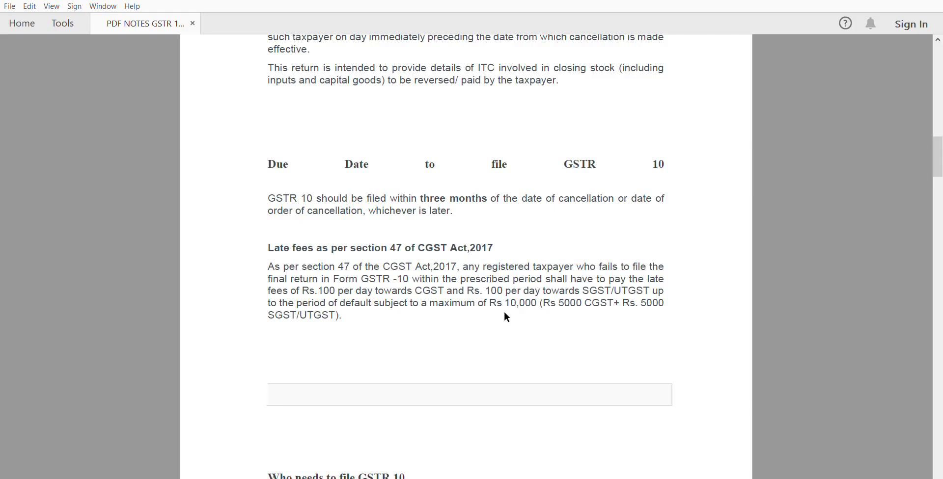
scroll(506, 314, "down", 5)
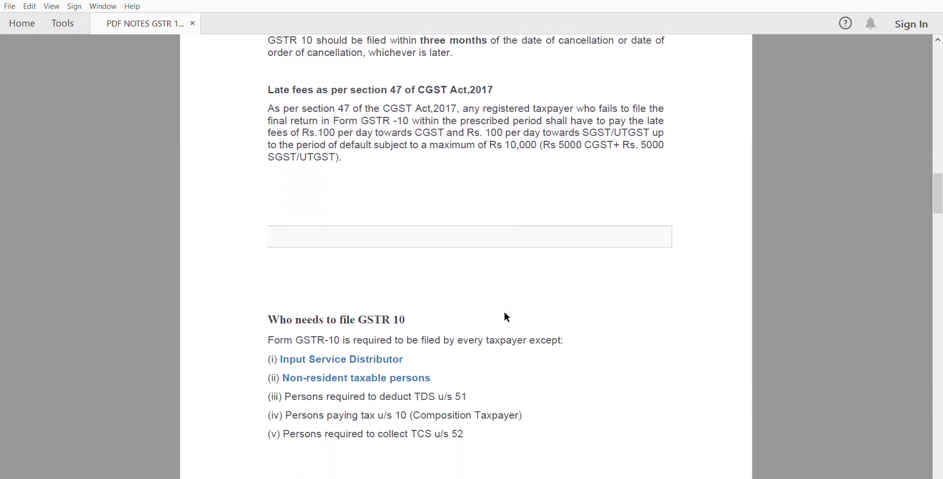
scroll(507, 317, "down", 1)
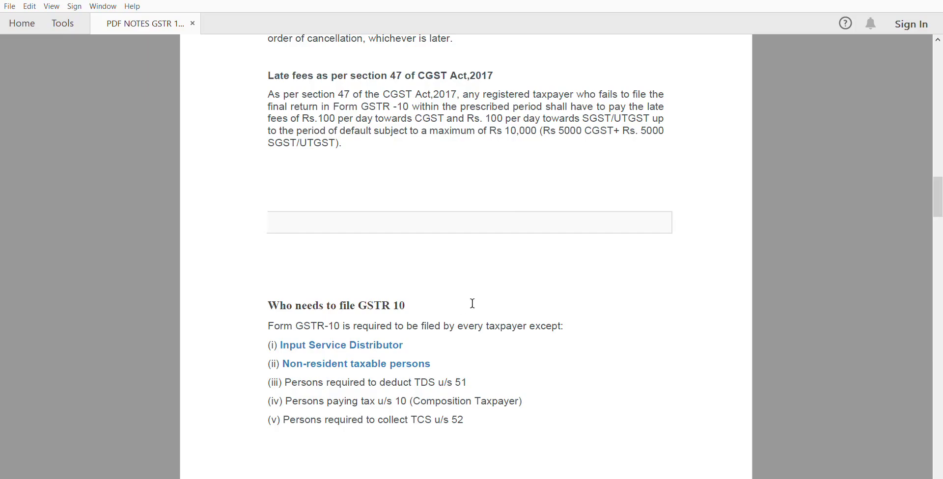
Scroll to the 'Penalty for non-filing' and 'Details to provide in GSTR 10' sections
left_click_drag(939, 197, 941, 201)
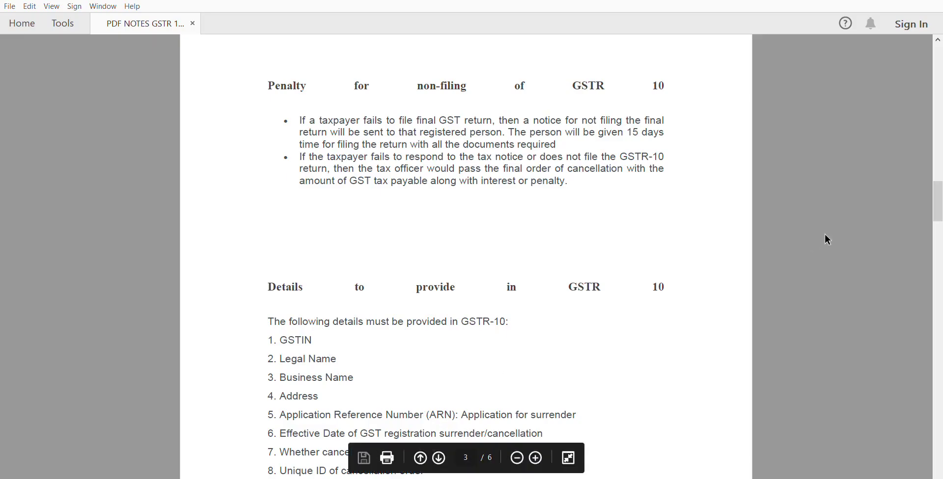
left_click_drag(937, 179, 940, 229)
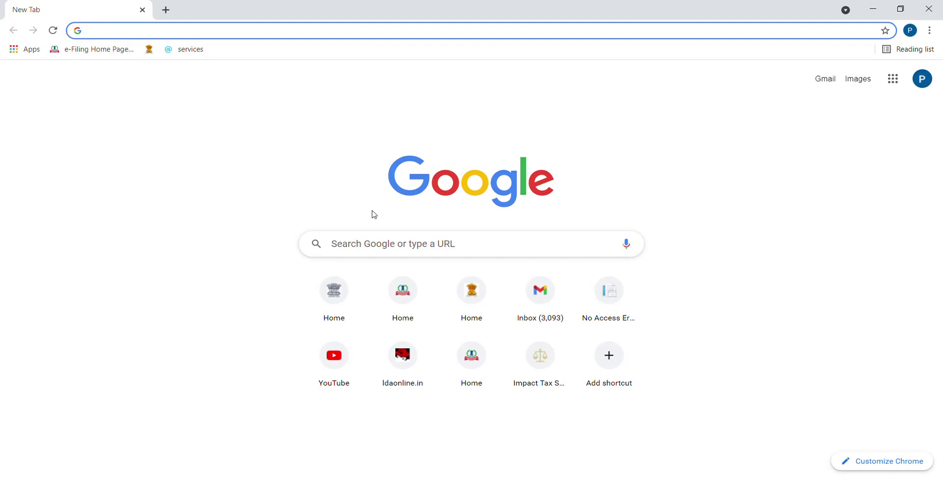
Load gst.gov.in by typing GST in the address bar and accepting the autocompletion
type("GST.gov.in")
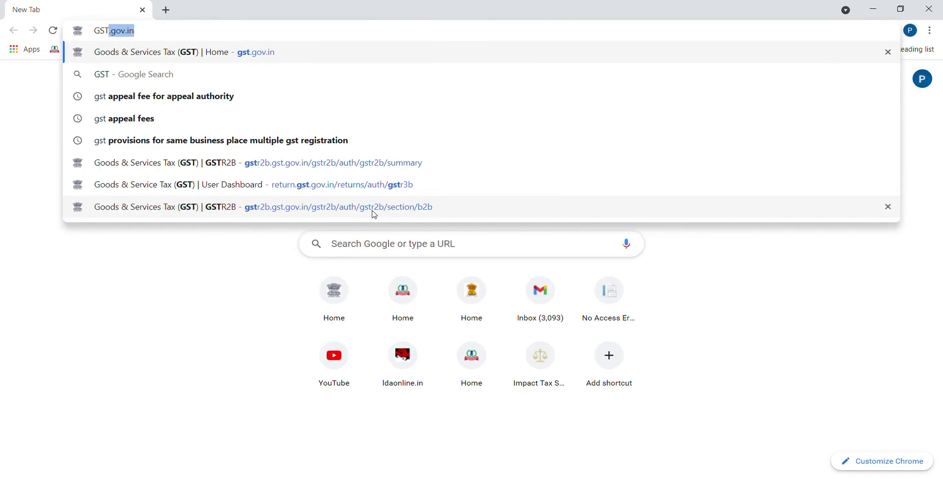
key("Return")
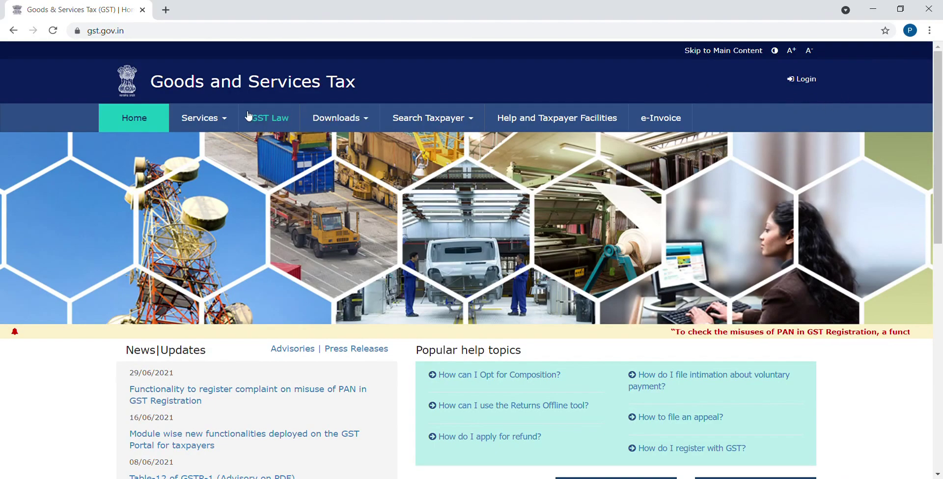
mouse_move(223, 119)
mouse_move(140, 146)
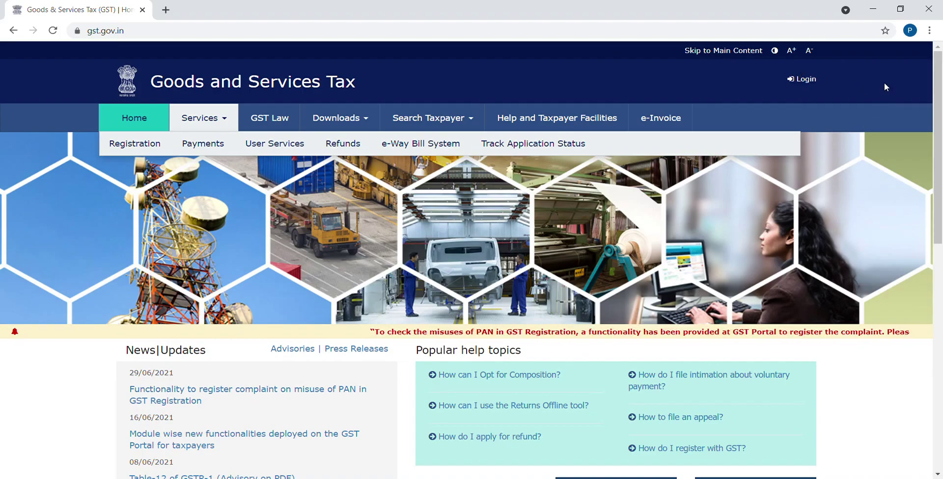
Log in with the captcha code and postpone the Aadhaar authentication prompt with 'Remind me later'
left_click(808, 81)
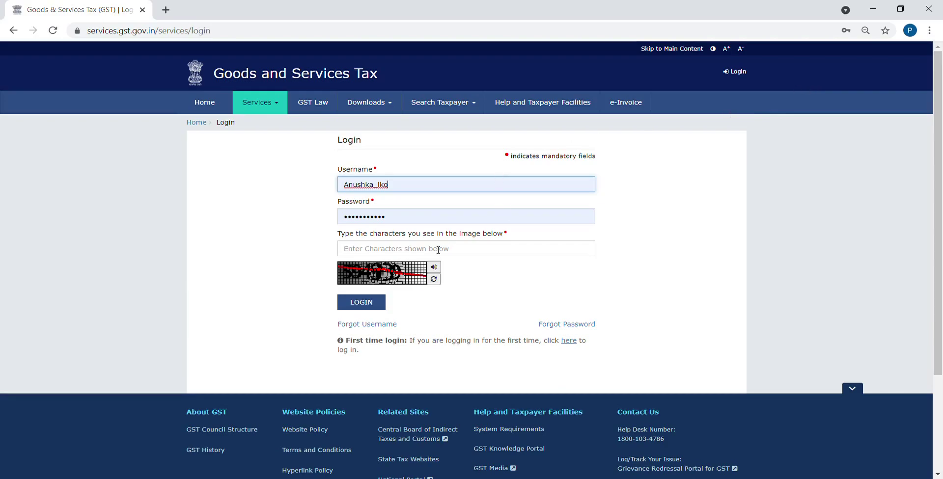
left_click(408, 250)
type("594939")
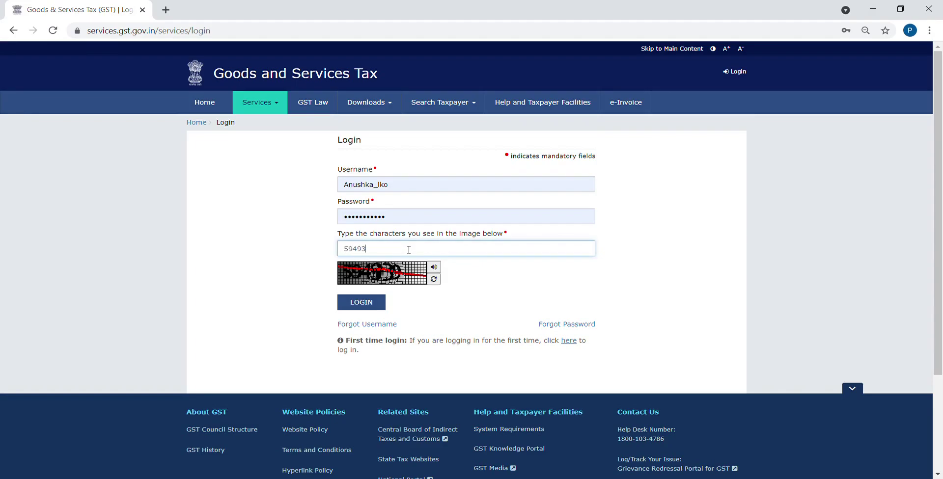
left_click(376, 302)
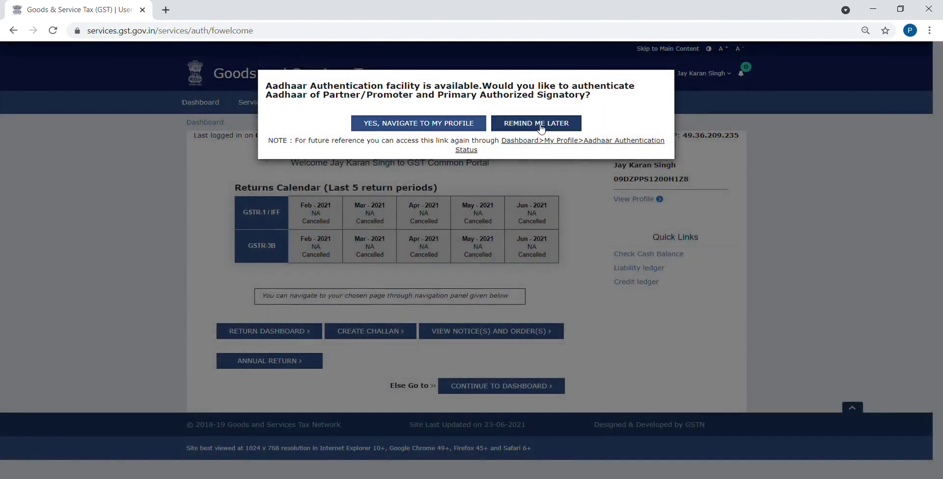
left_click(541, 127)
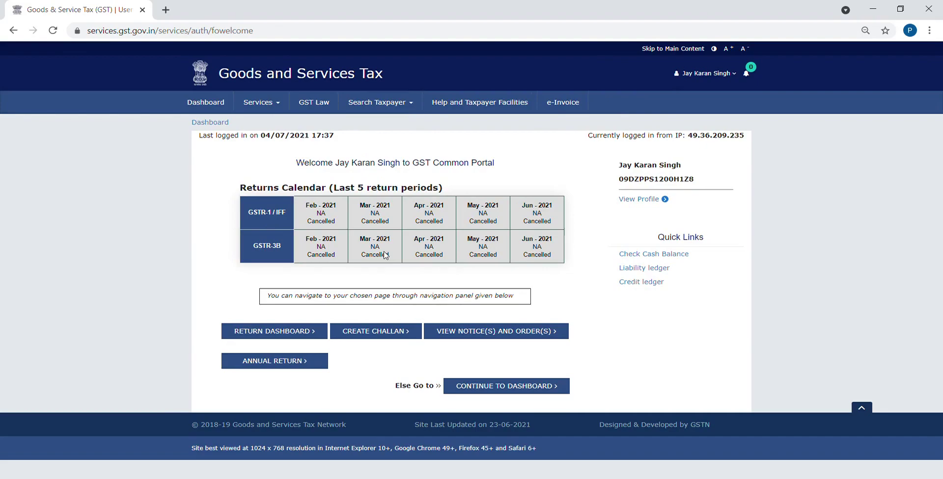
Open My Profile to check the Cancelled suo-moto status, then reveal the Services > Returns menu
left_click(717, 78)
left_click(671, 116)
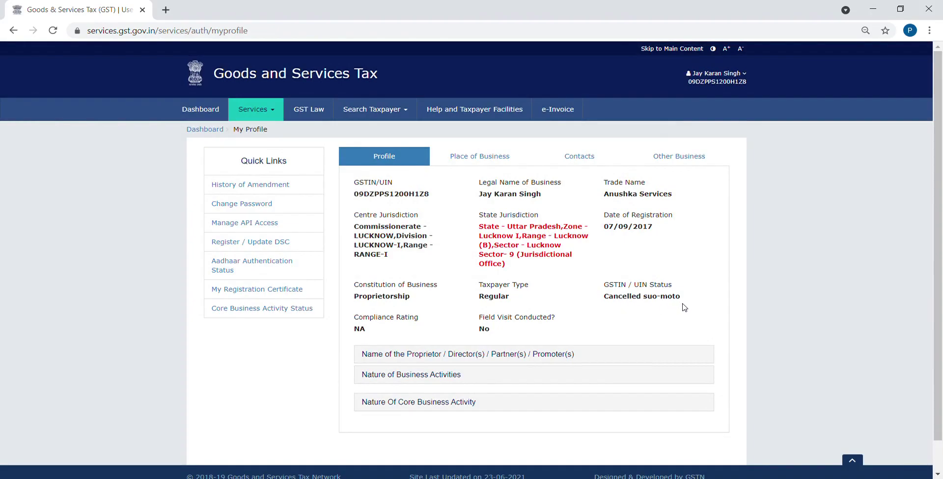
left_click(280, 108)
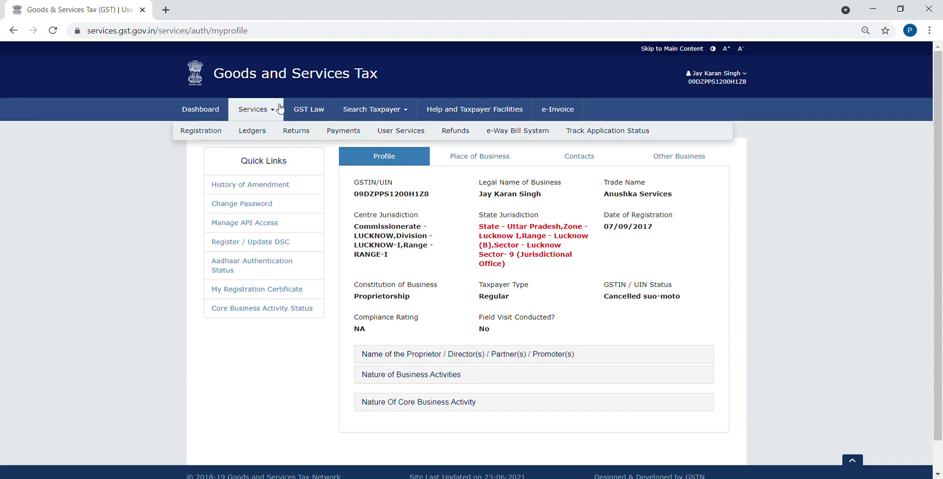
mouse_move(285, 127)
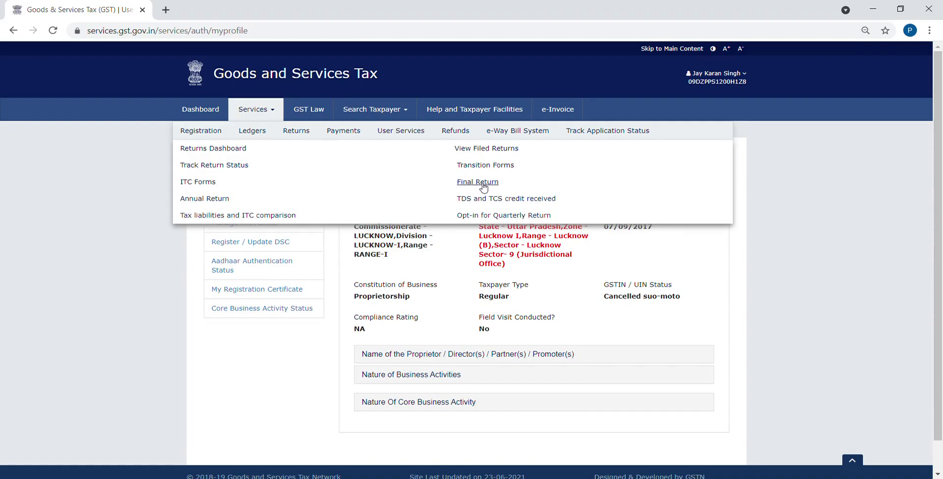
Open the Final Return page, prepare GSTR-10 online, and scroll to the address form
left_click(478, 182)
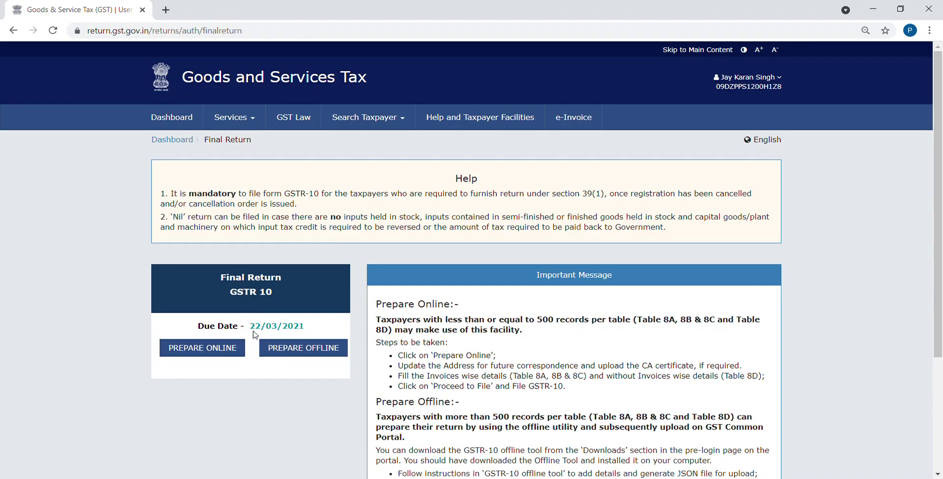
left_click(260, 301)
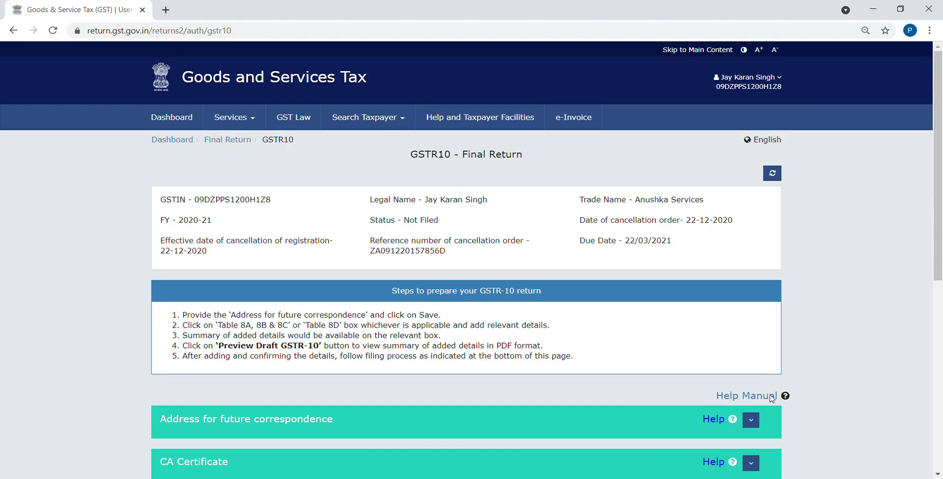
left_click_drag(938, 274, 940, 405)
Fill in the correspondence address: building number, floor, street, city, state, district and PIN code
left_click(752, 168)
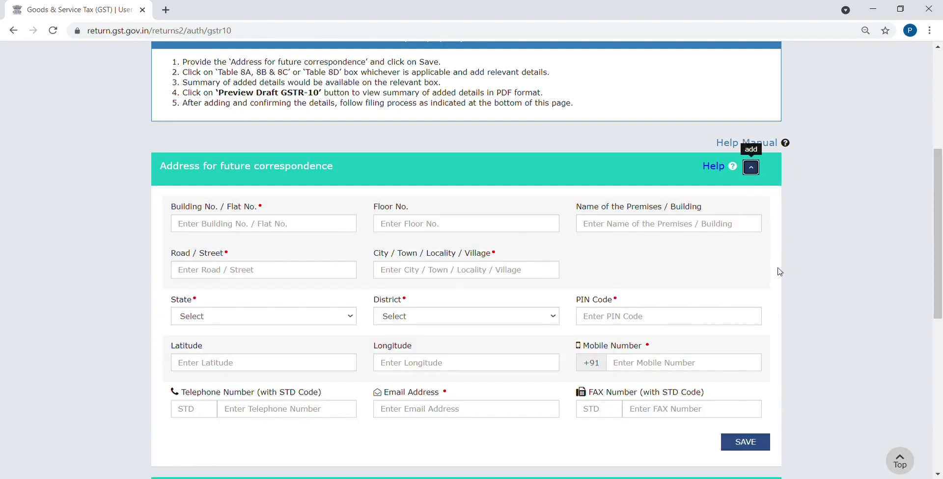
left_click(266, 220)
type("123")
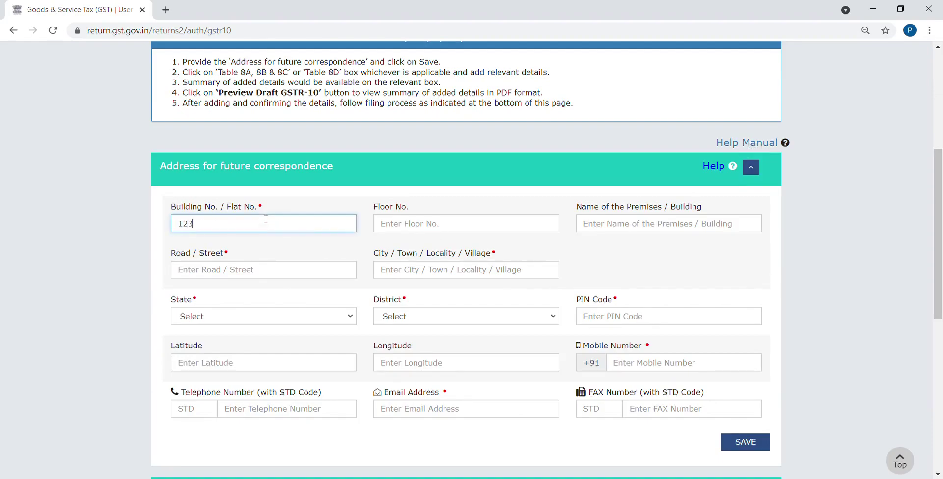
left_click(427, 222)
type("2")
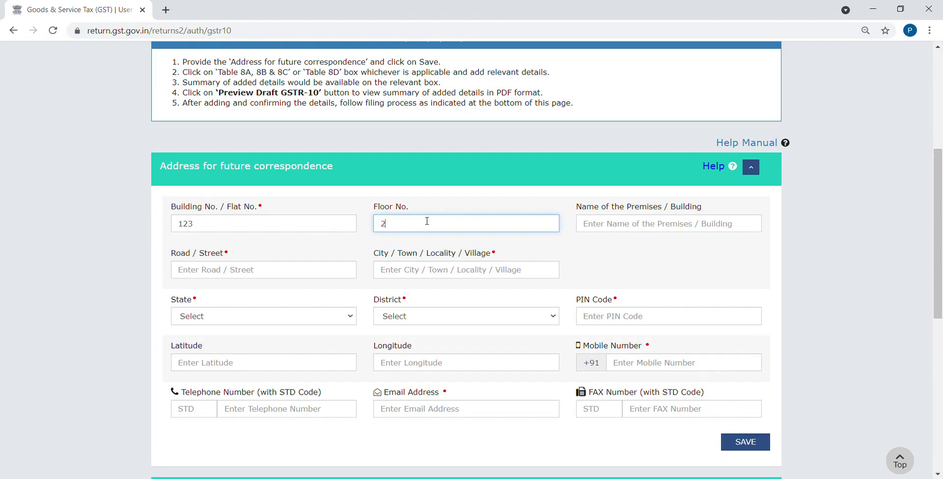
left_click(237, 269)
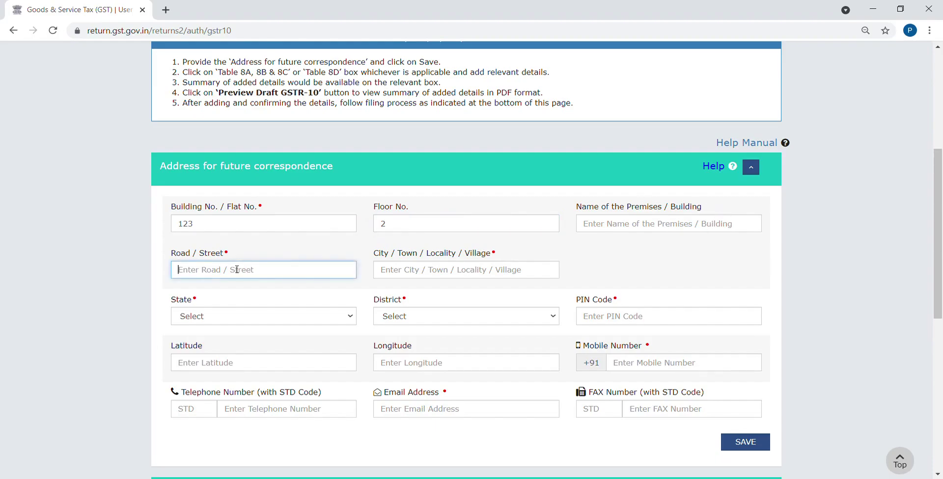
type("ABC")
key("Tab")
type("LUCKNOW")
key("Tab")
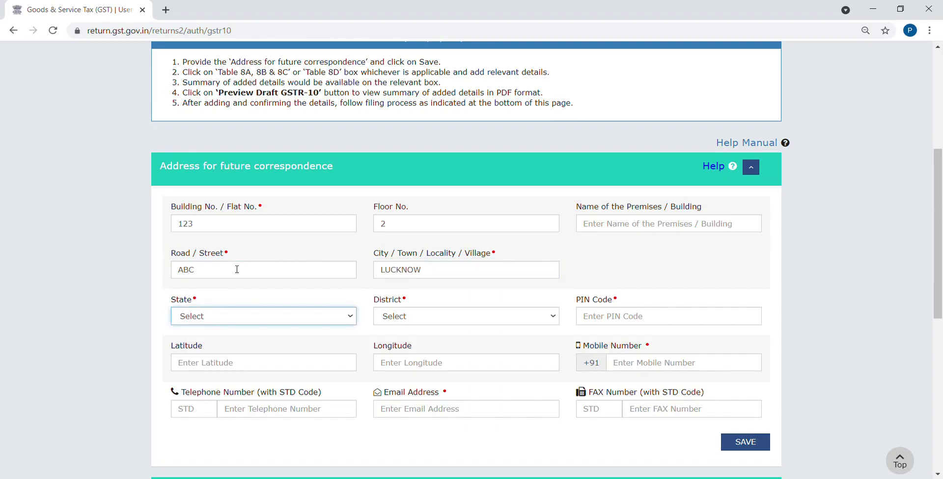
key("u")
key("Tab")
key("l")
key("l")
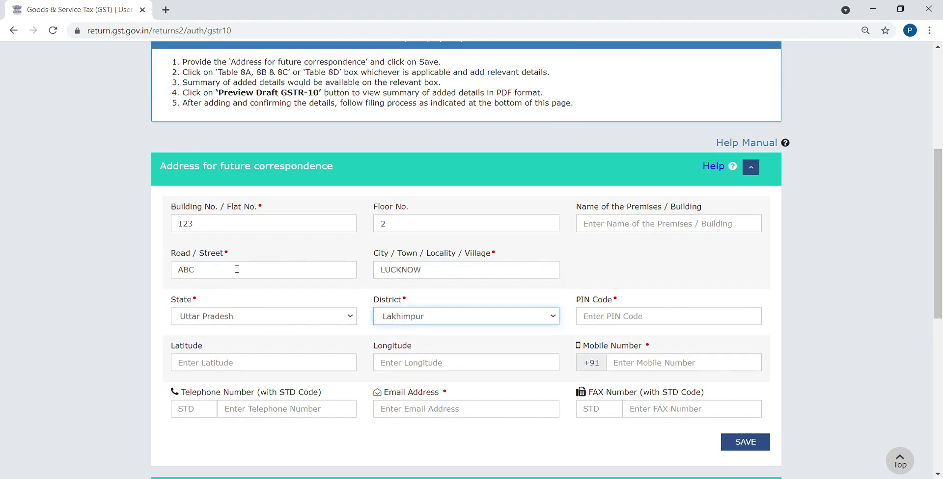
key("l")
key("Tab")
type("226016")
Add the mobile number and saved e-mail, correct the invalid mobile number, and save the address
key("Tab")
key("Tab")
key("Tab")
type("9")
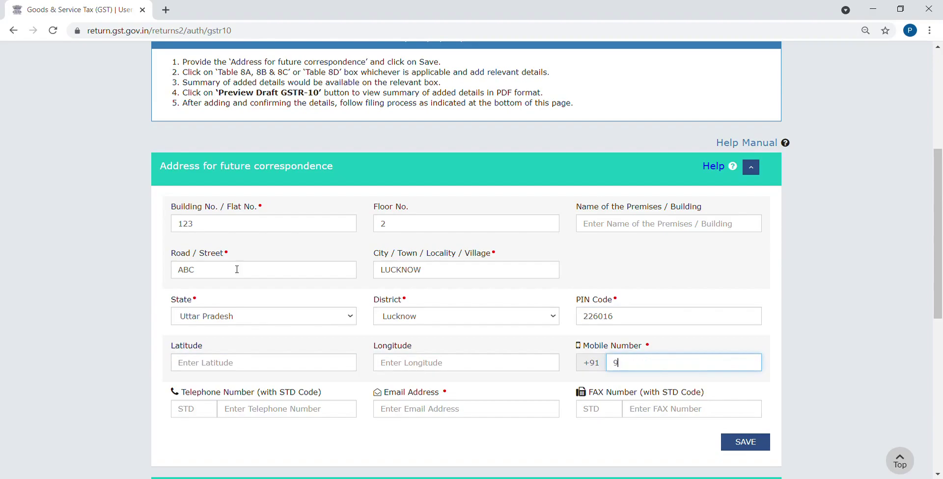
type("21111111")
left_click(754, 445)
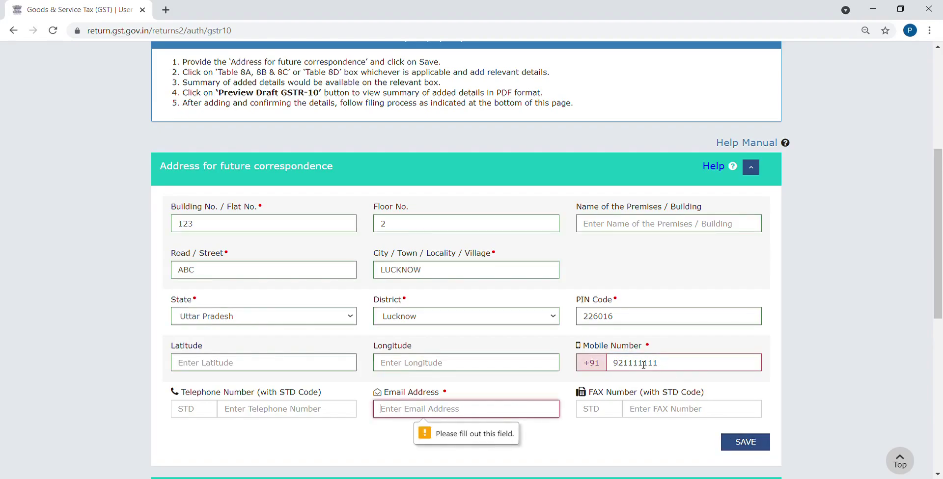
left_click(460, 412)
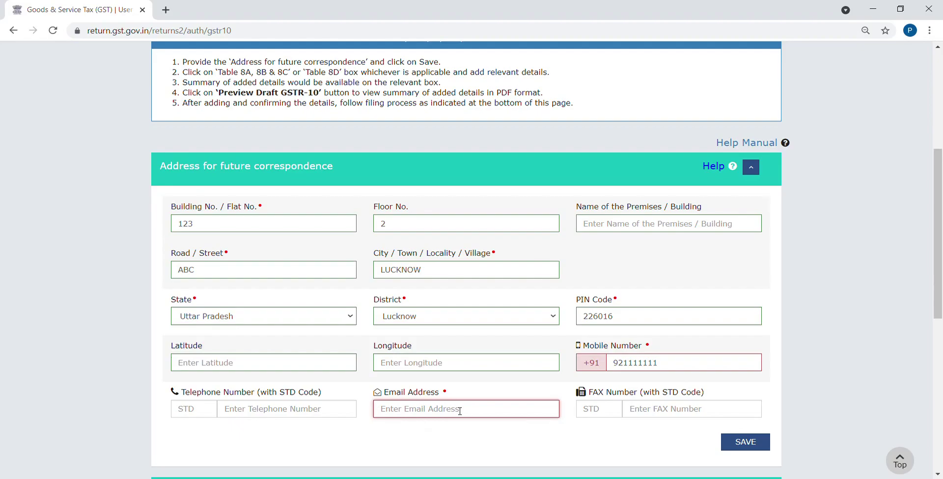
key("Down")
key("Return")
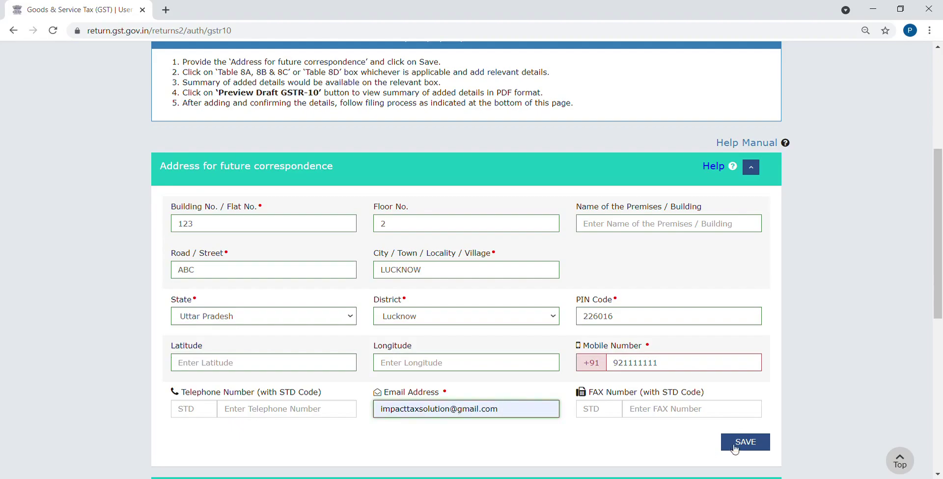
left_click(746, 444)
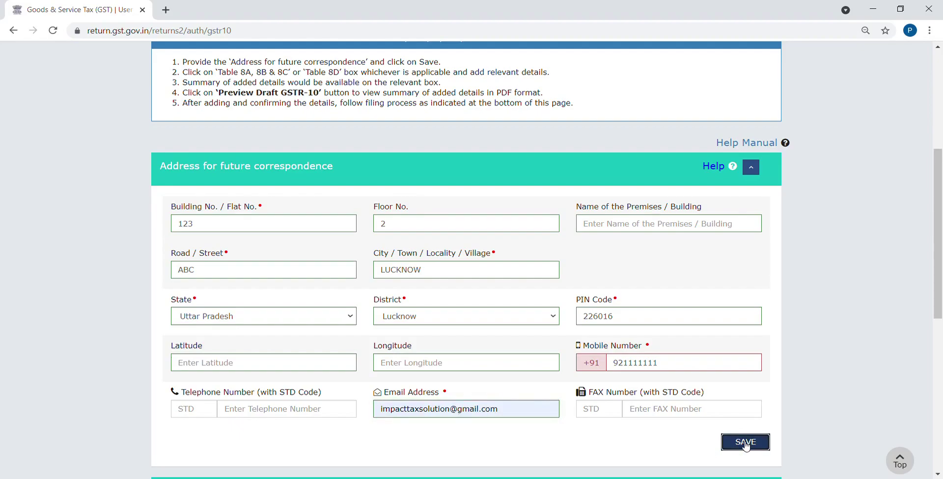
left_click(678, 367)
key("BackSpace")
key("BackSpace")
key("BackSpace")
key("BackSpace")
key("BackSpace")
key("BackSpace")
key("BackSpace")
key("BackSpace")
key("BackSpace")
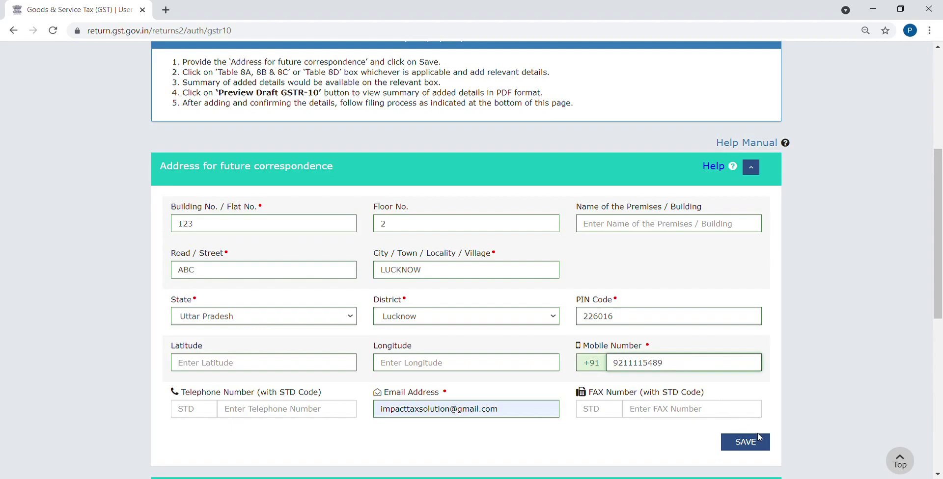
left_click(759, 438)
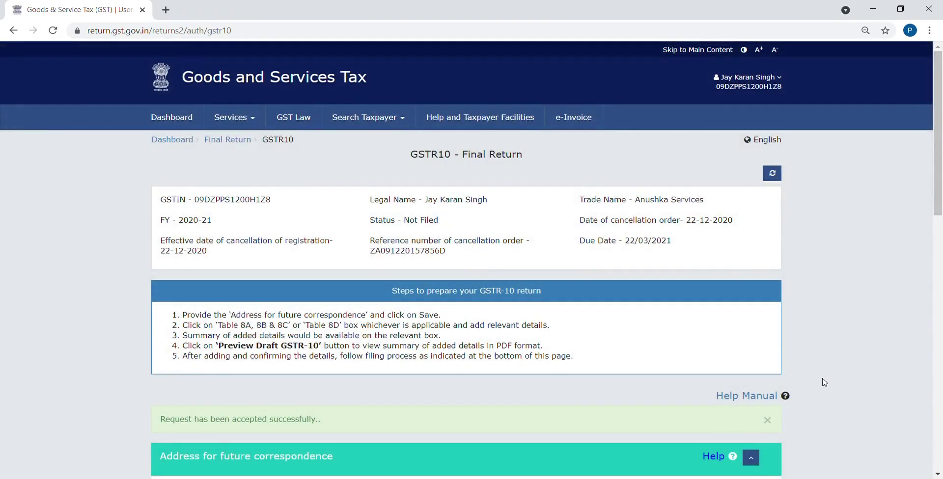
Collapse the saved address section and expand the blank CA Certificate particulars form
left_click_drag(940, 184, 942, 314)
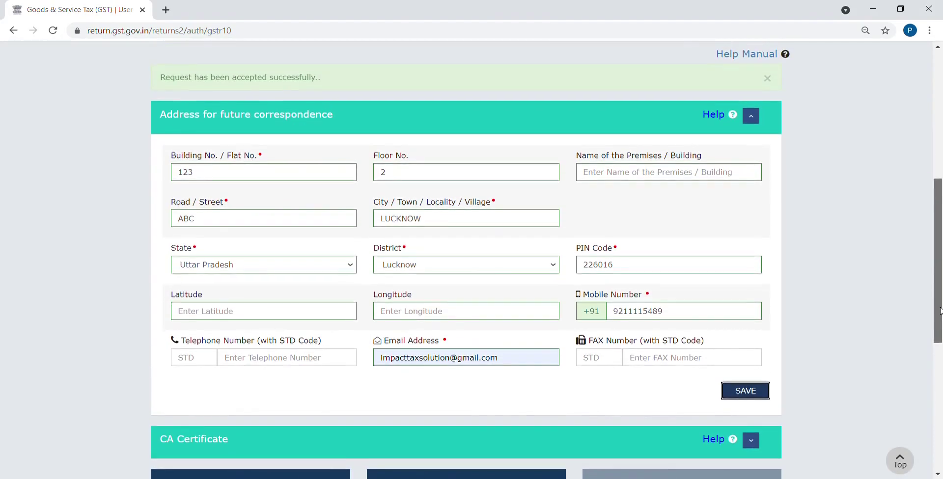
left_click(752, 115)
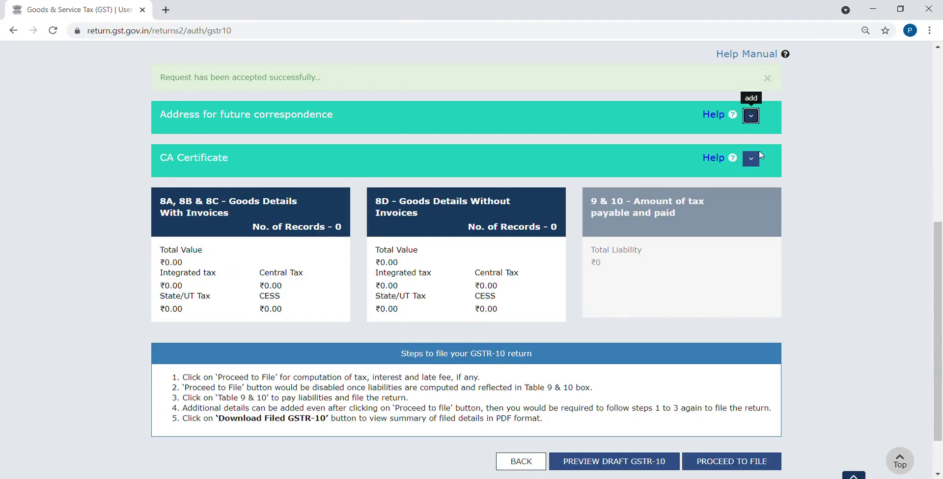
left_click(751, 158)
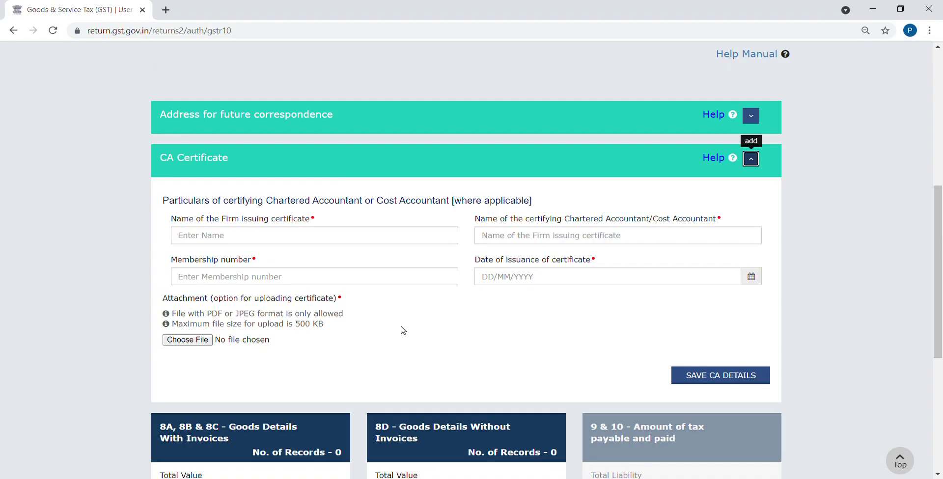
scroll(402, 330, "down", 1)
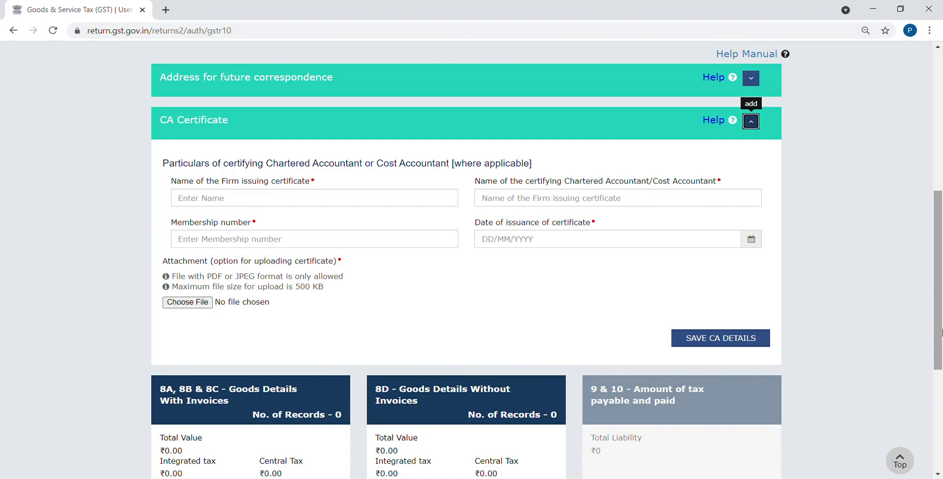
scroll(935, 333, "down", 2)
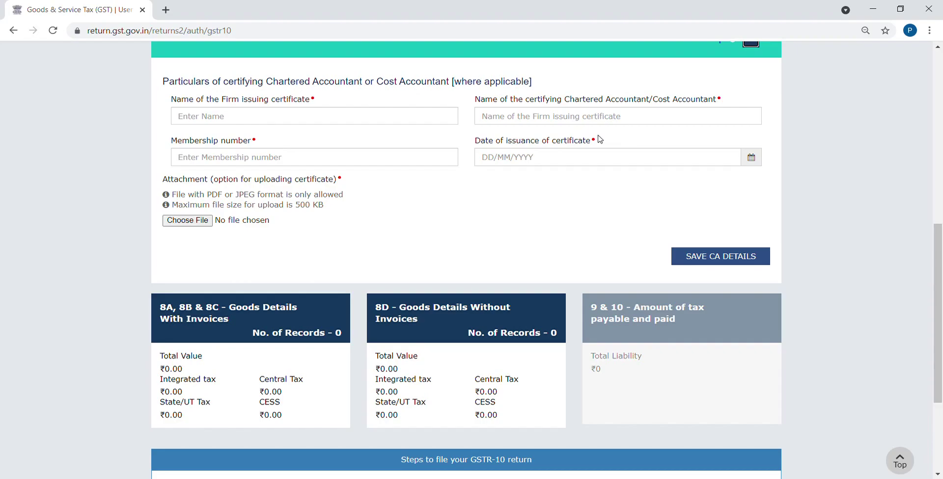
Open the '8A, 8B & 8C - Goods Details With Invoices' table and start a new invoice entry
left_click(242, 327)
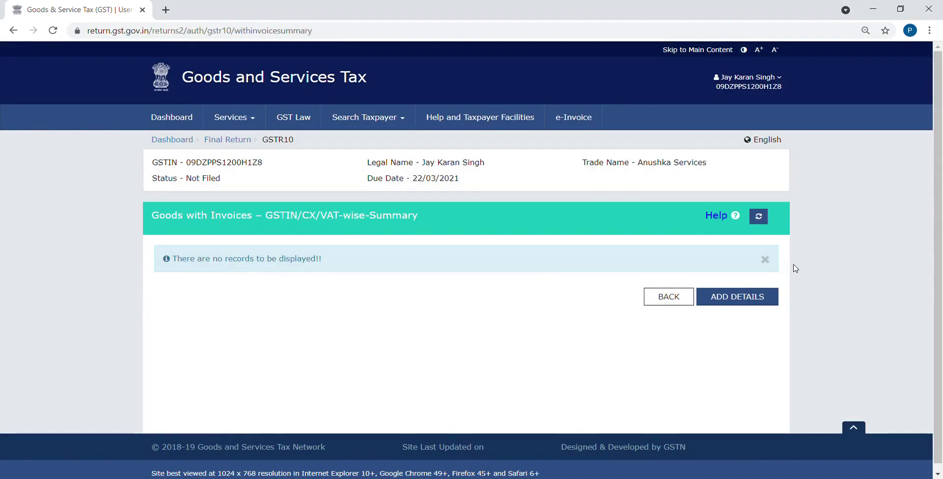
left_click(751, 297)
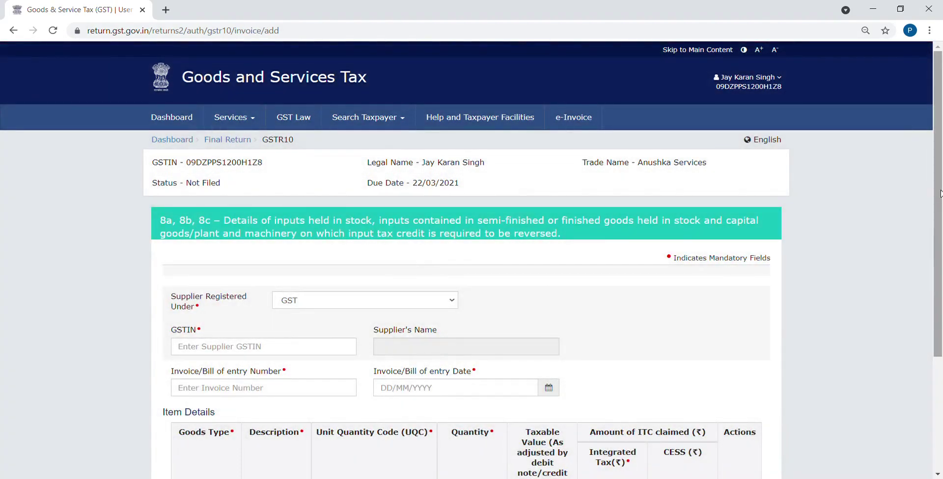
left_click_drag(941, 193, 941, 307)
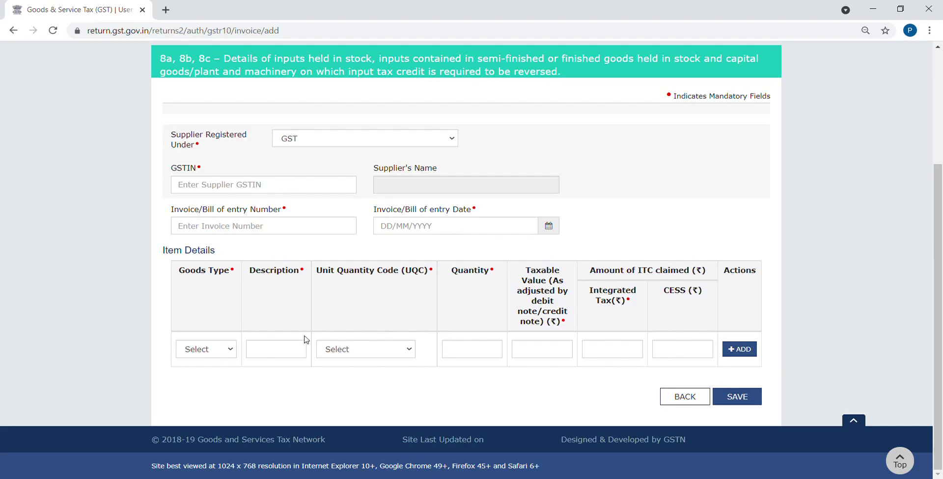
Set the item's goods type to 8(a), description to STOCK and unit to BOX
left_click(213, 354)
key("Down")
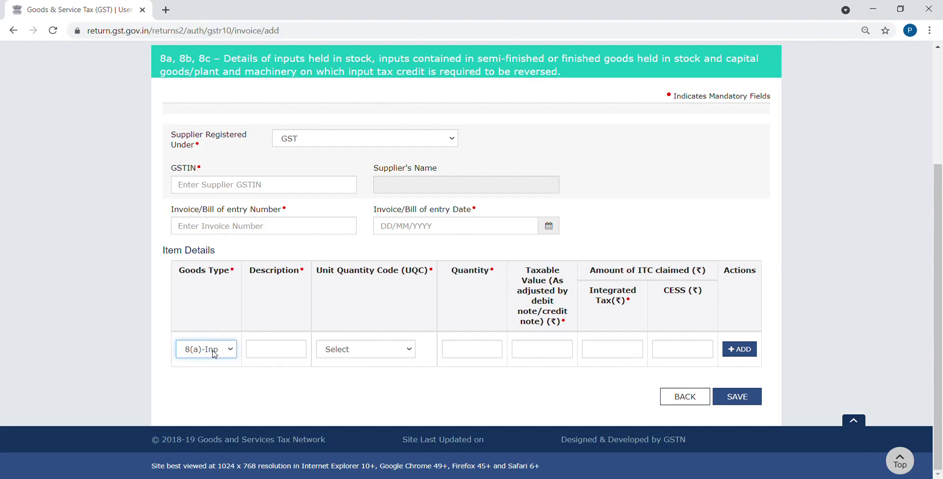
key("Down")
key("Down")
key("Up")
key("Up")
left_click(288, 350)
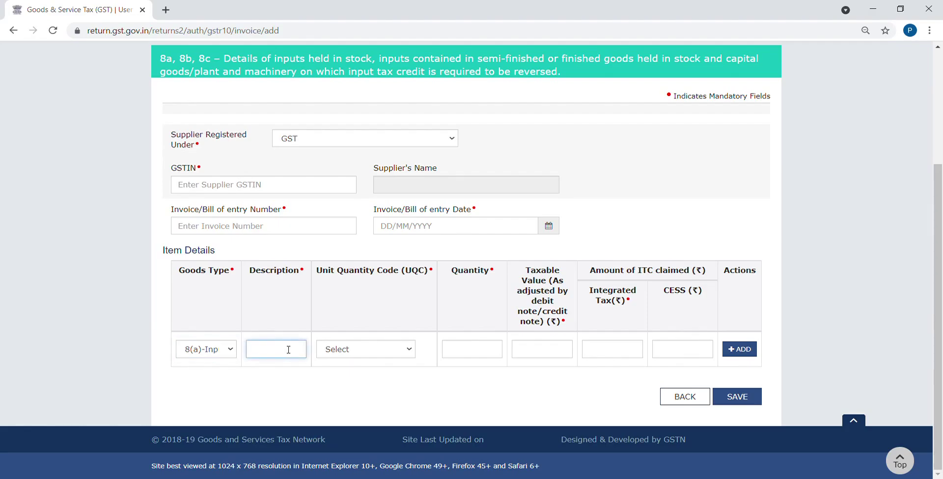
type("STOCK")
left_click(346, 359)
key("b")
key("b")
key("b")
key("b")
key("b")
key("b")
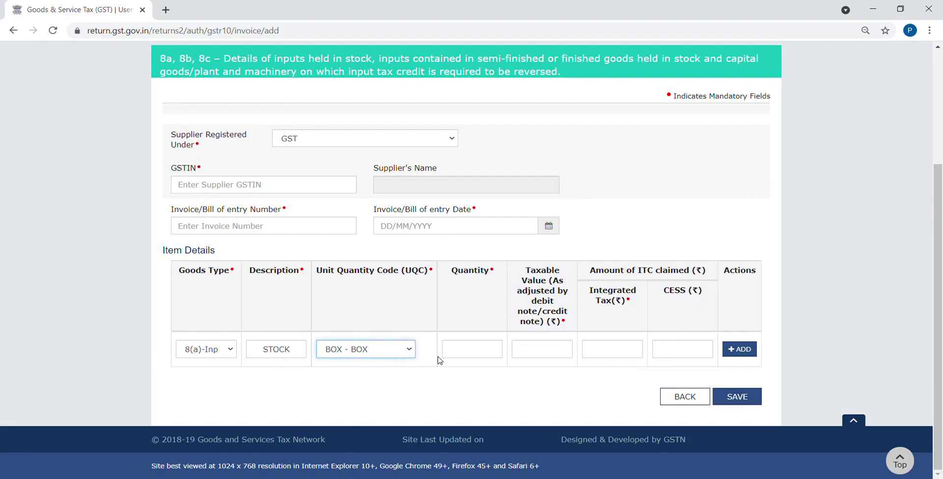
Enter quantity 10, taxable value 100000 and integrated tax 18000, add the row, then try saving
left_click(455, 355)
type("10")
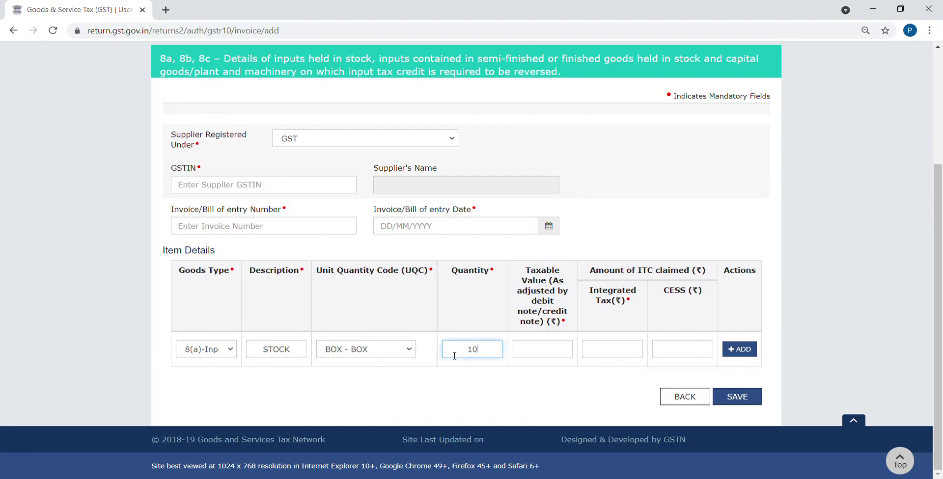
left_click(553, 358)
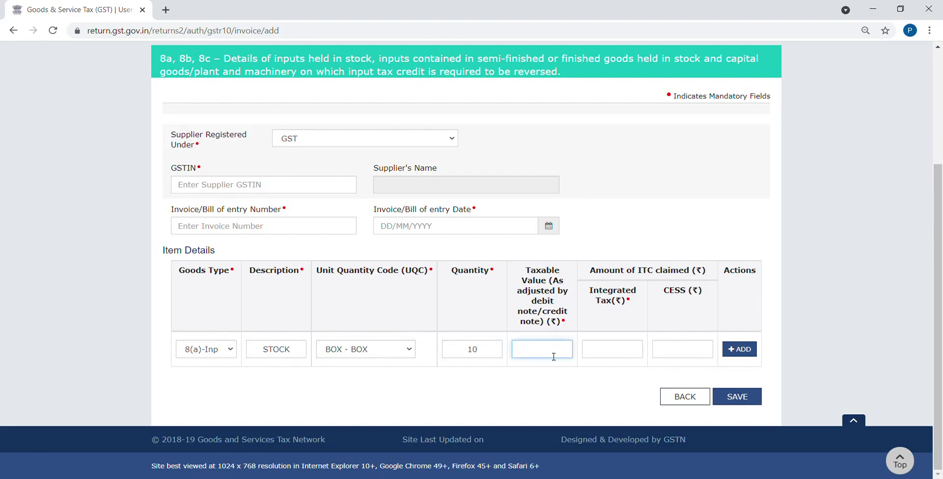
type("100000")
left_click(624, 353)
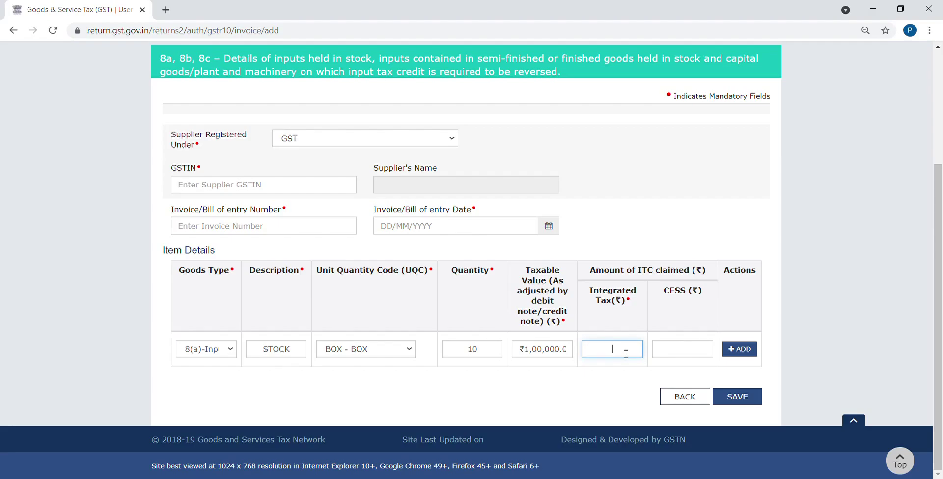
type("18000")
left_click(740, 349)
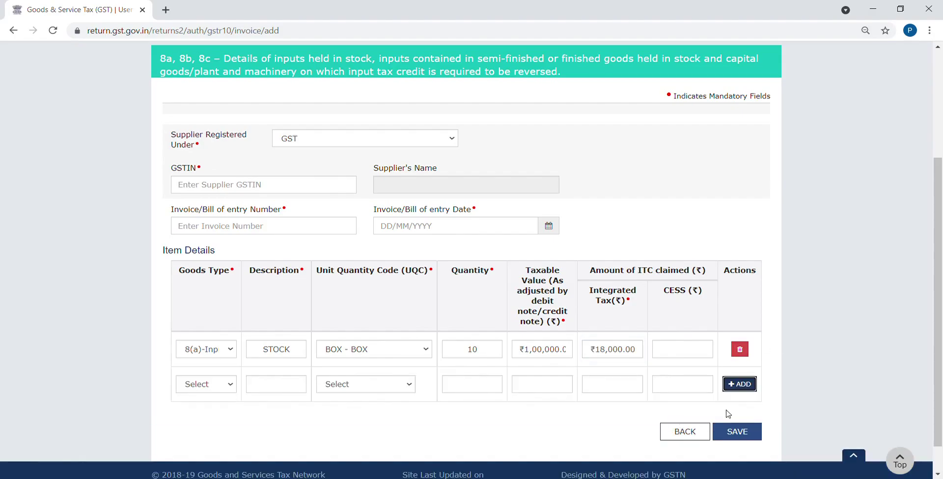
left_click(730, 437)
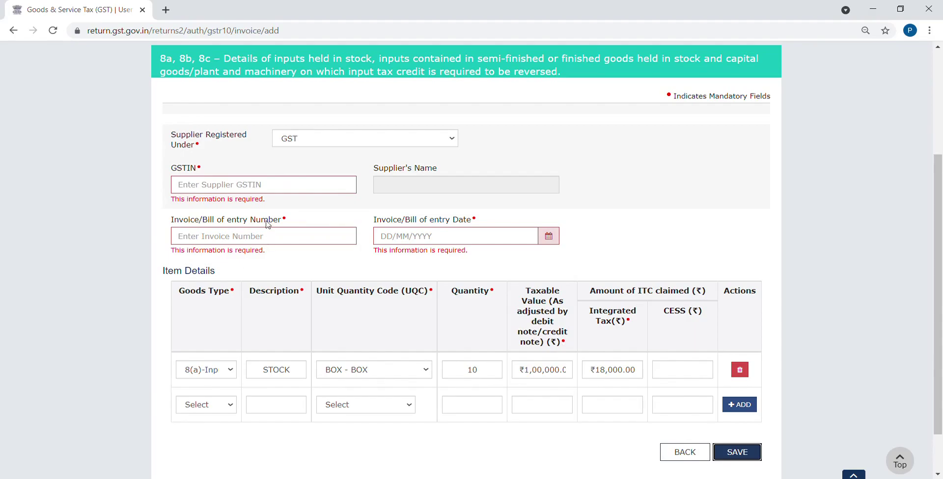
Enter the supplier's GSTIN, accept the item-removal warning, and set invoice number 001
left_click(279, 189)
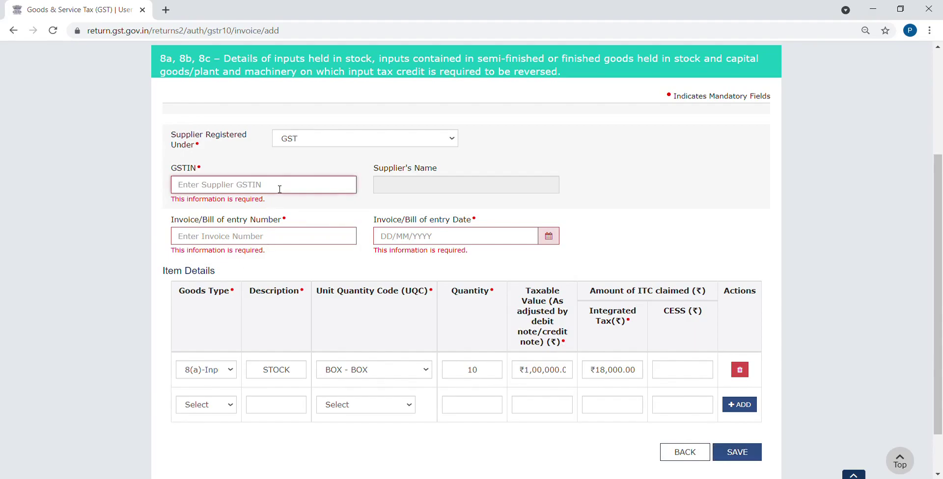
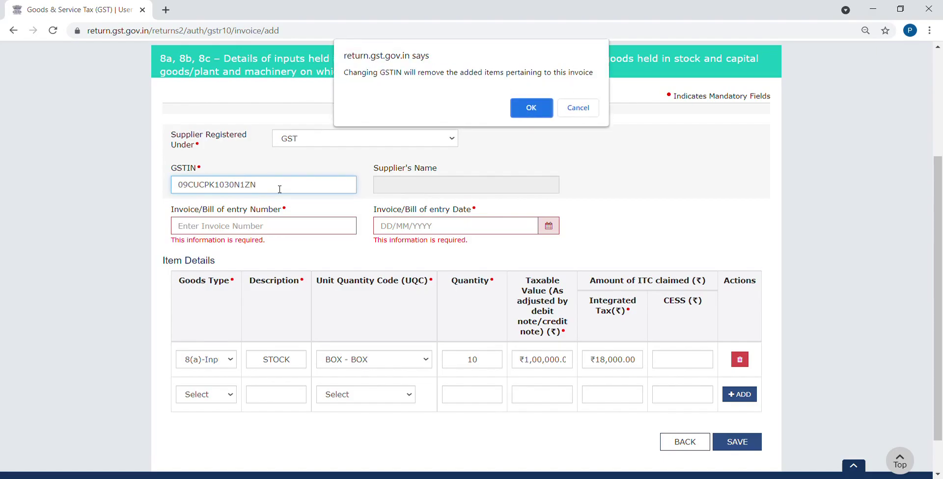
left_click(519, 104)
type("001")
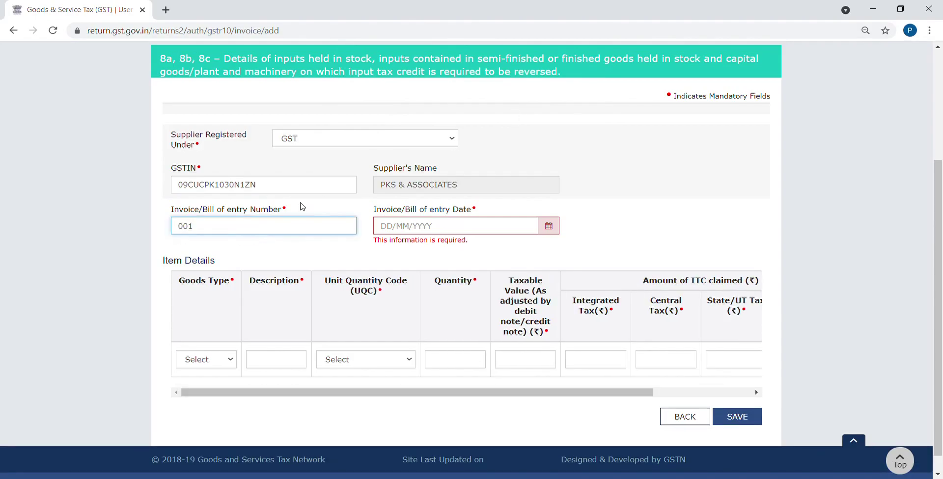
key("Tab")
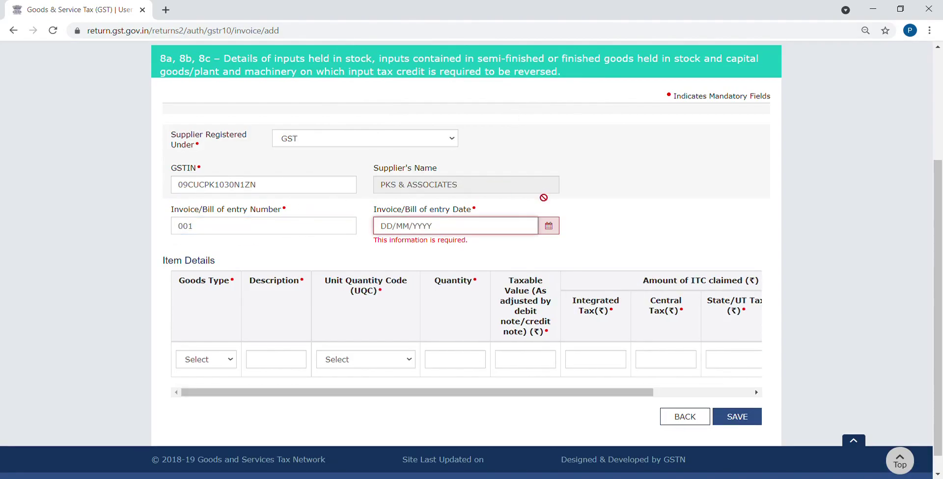
Date the invoice 04/08/2020 and choose goods type 8(a) for the new item
left_click(547, 226)
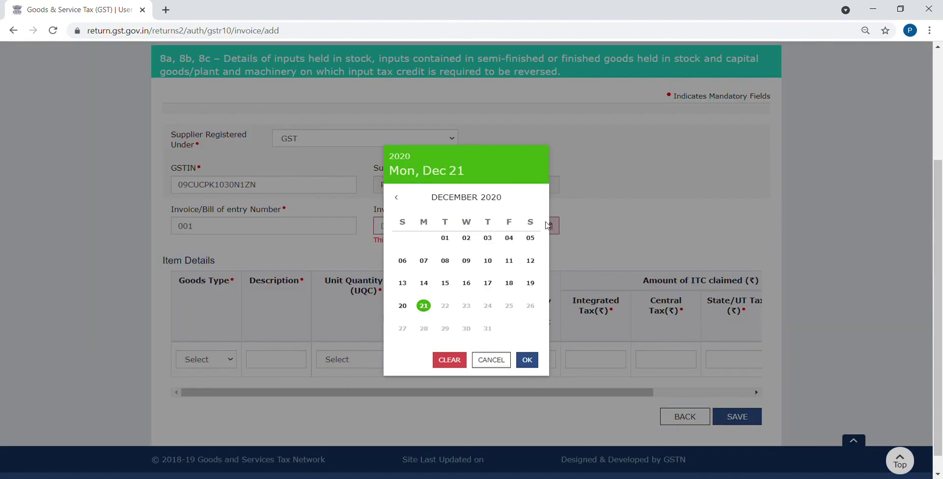
left_click(400, 197)
left_click(400, 197)
left_click(400, 197)
left_click(400, 197)
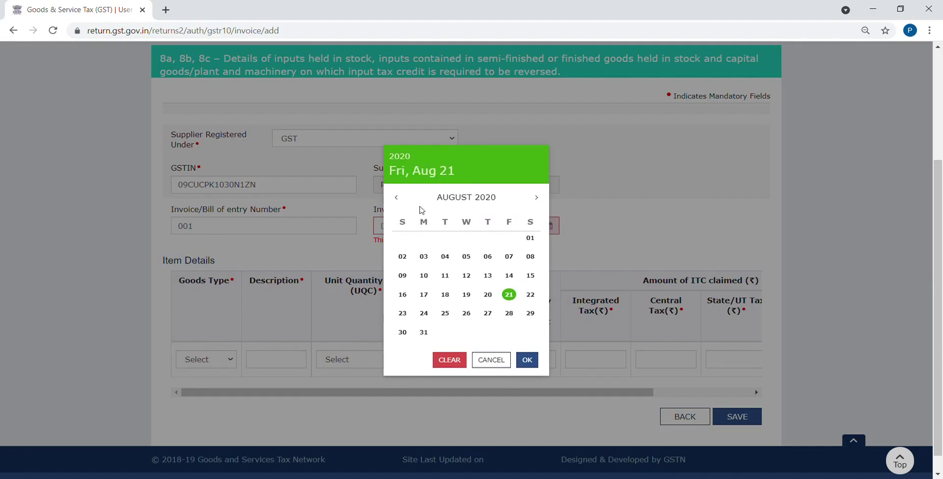
left_click(447, 261)
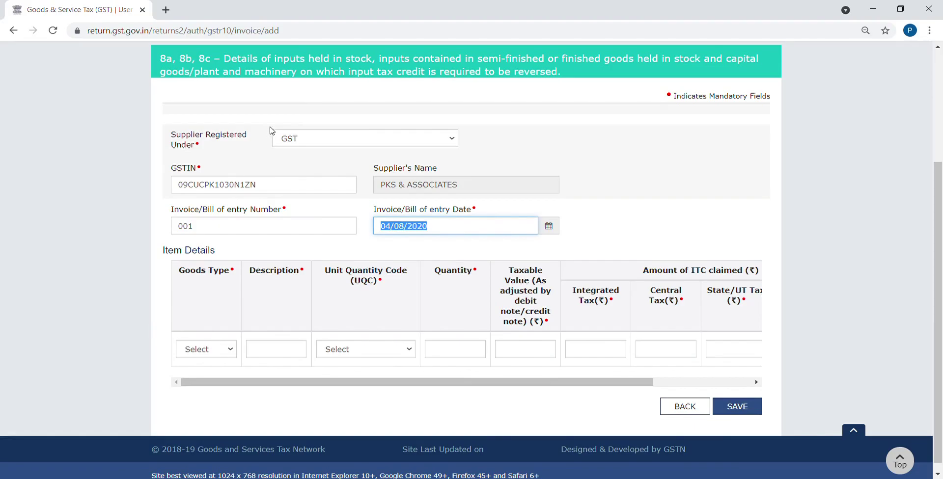
left_click(224, 348)
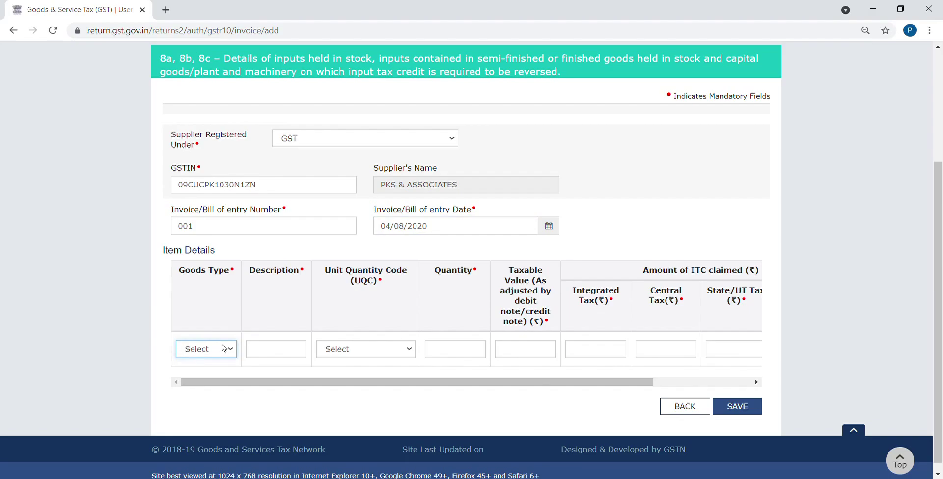
left_click(273, 357)
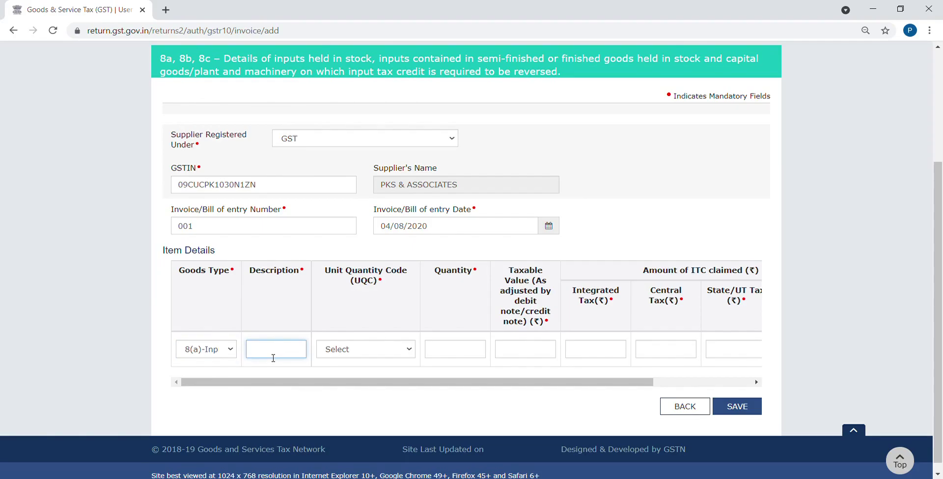
Fill the item as STOCK, unit BOX, quantity 100, taxable value 10000, integrated tax 1800
type("STOCK")
left_click(361, 353)
key("Down")
key("Down")
key("Down")
key("Down")
key("Down")
key("Down")
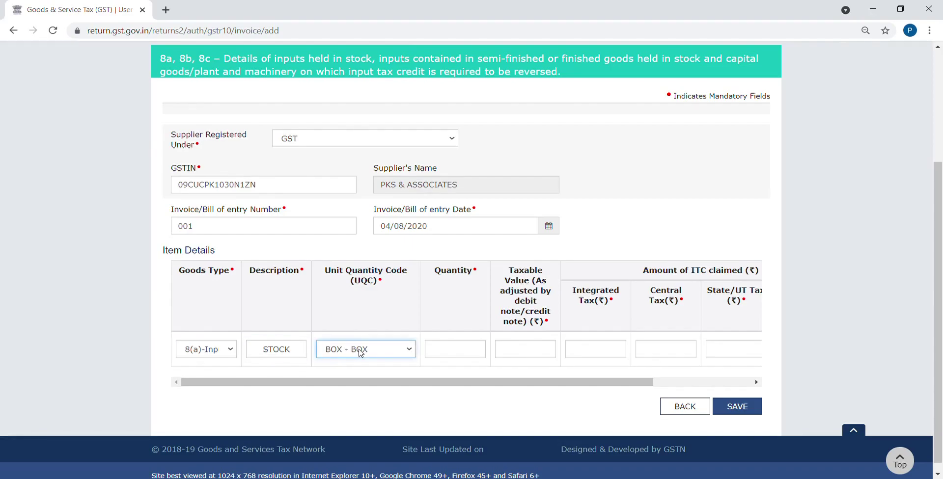
left_click(456, 348)
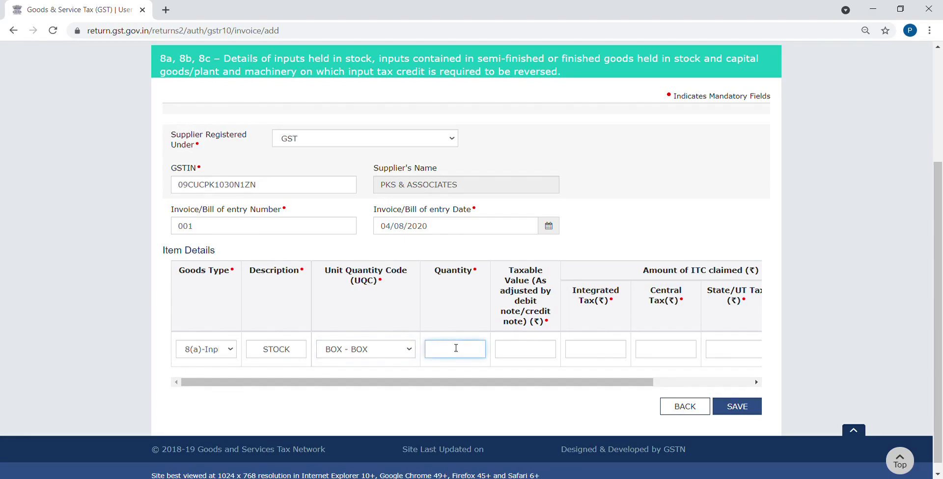
type("100")
left_click(536, 356)
type("10000")
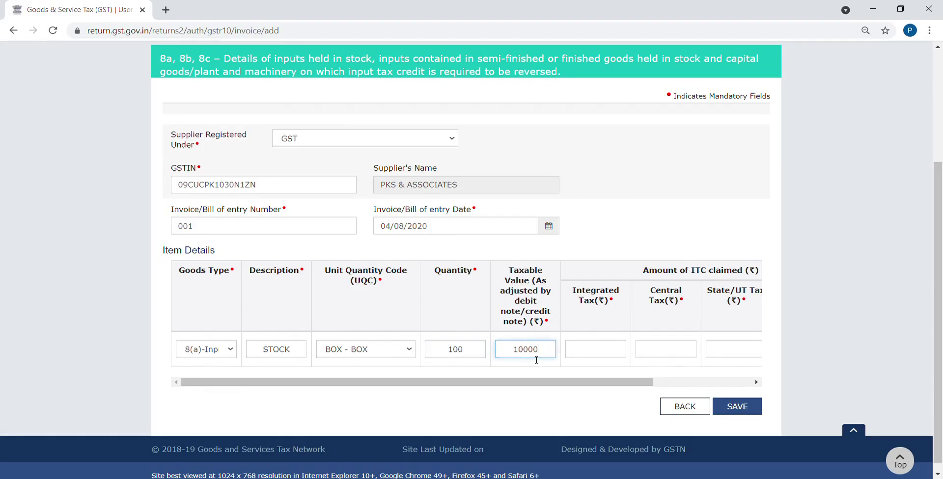
left_click(599, 356)
type("1800")
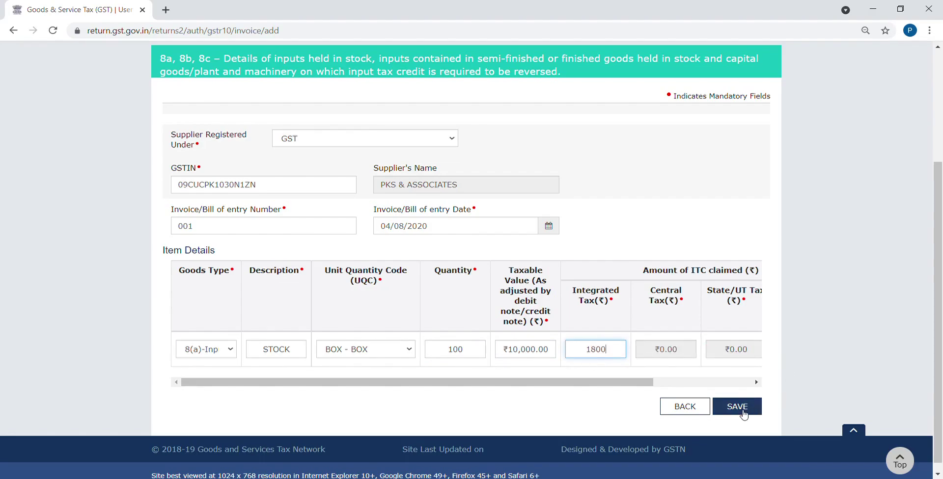
Change integrated tax to 0, enter central and State/UT tax of 900 each, and add the row
left_click(737, 388)
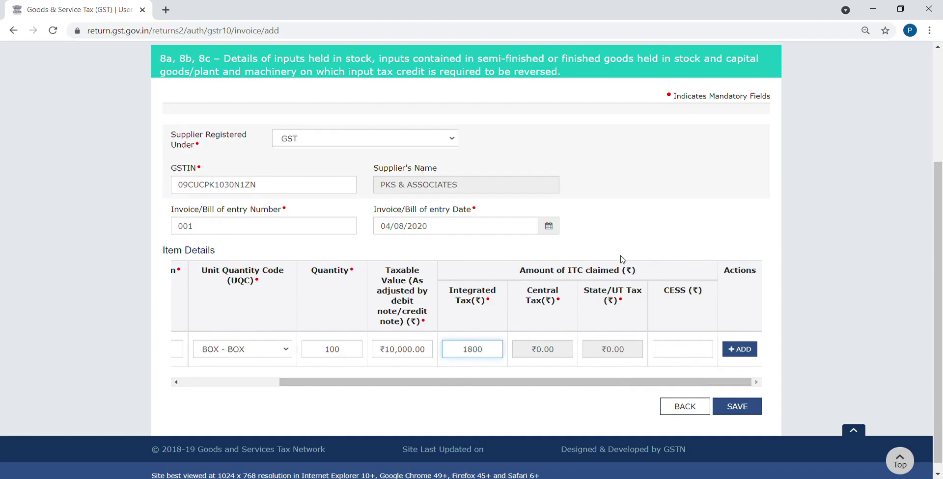
left_click(614, 240)
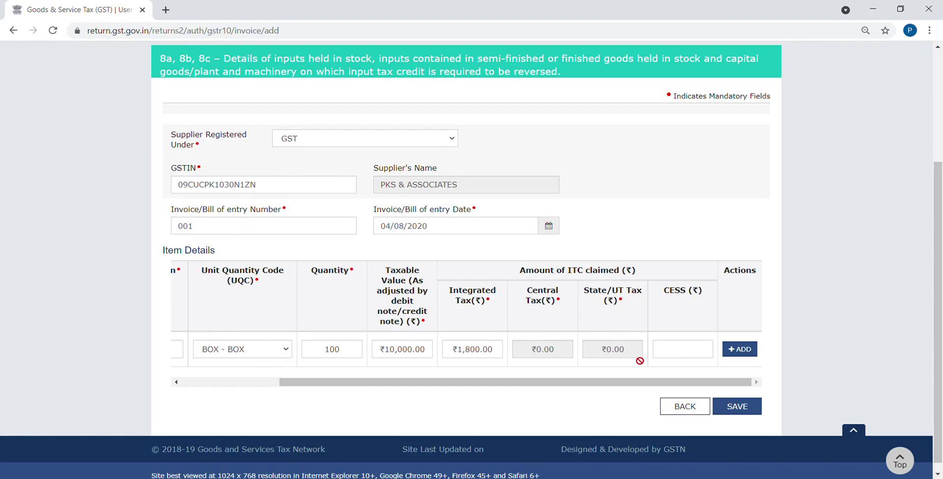
left_click(499, 355)
key("BackSpace")
key("BackSpace")
key("BackSpace")
key("BackSpace")
key("BackSpace")
key("BackSpace")
key("BackSpace")
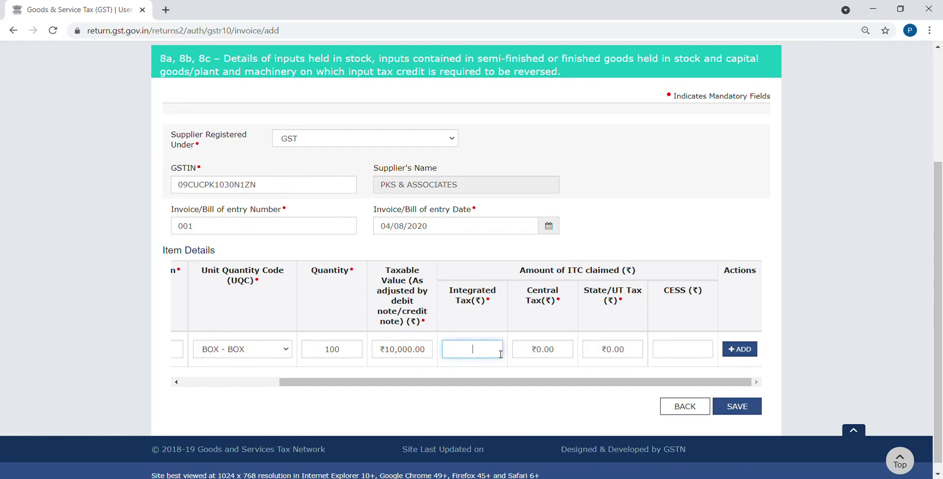
type("0")
left_click(567, 352)
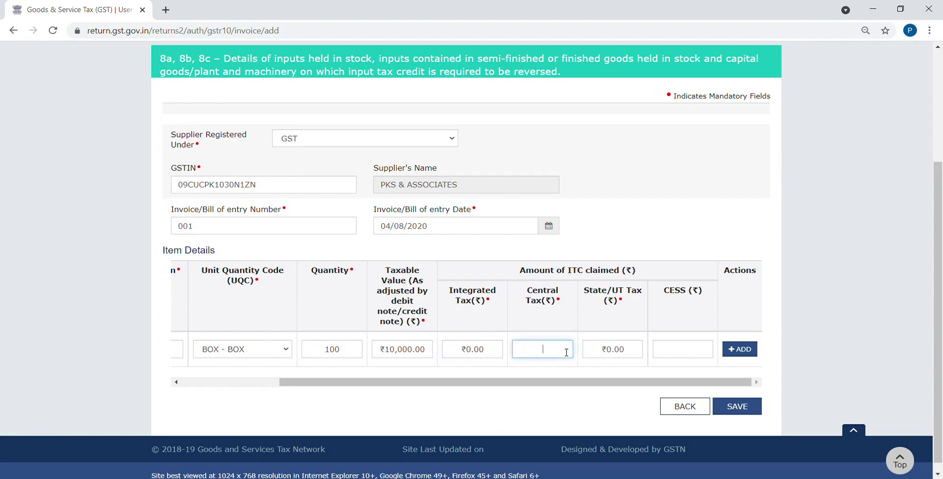
type("900")
left_click(624, 370)
type("900")
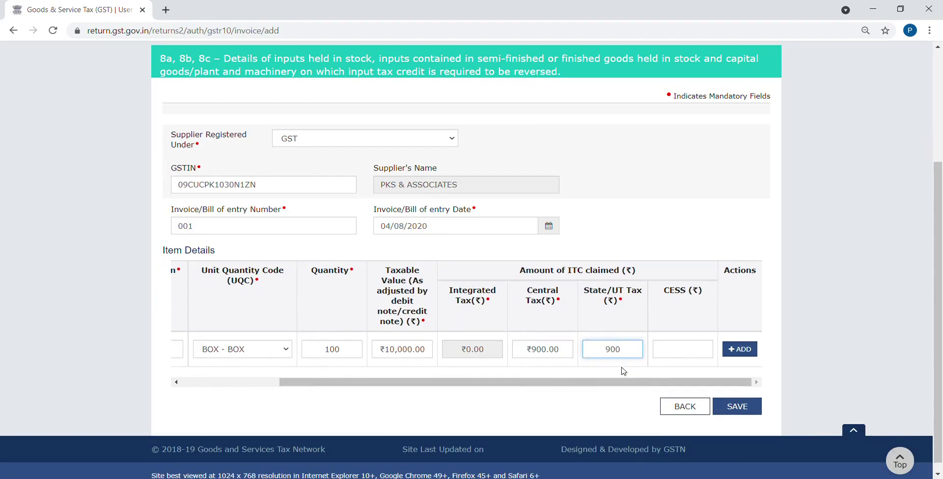
left_click(731, 349)
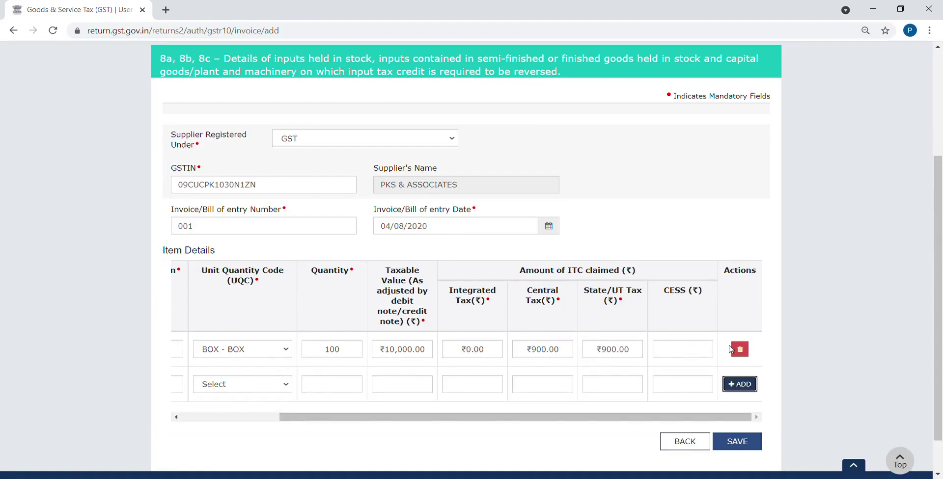
left_click(244, 418)
Save invoice 001, return to the GSTR10 Final Return page, and download the draft GSTR-10 PDF
left_click(733, 443)
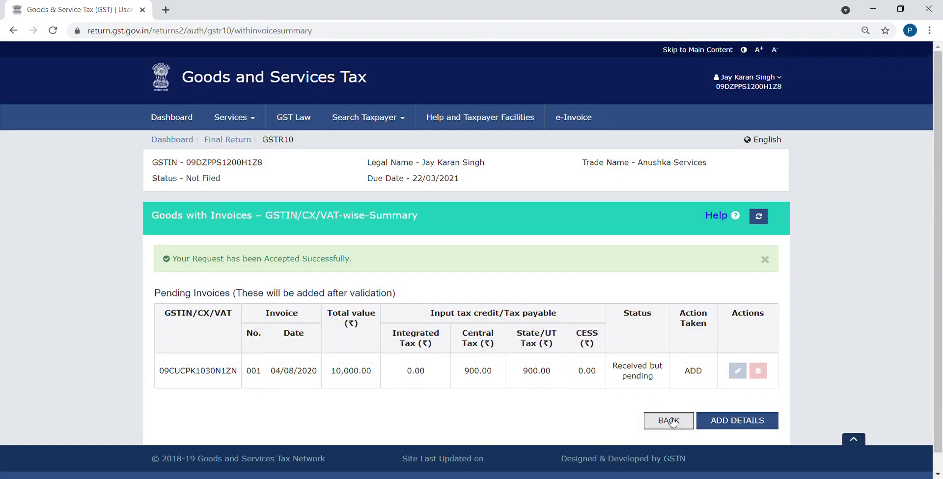
left_click(669, 420)
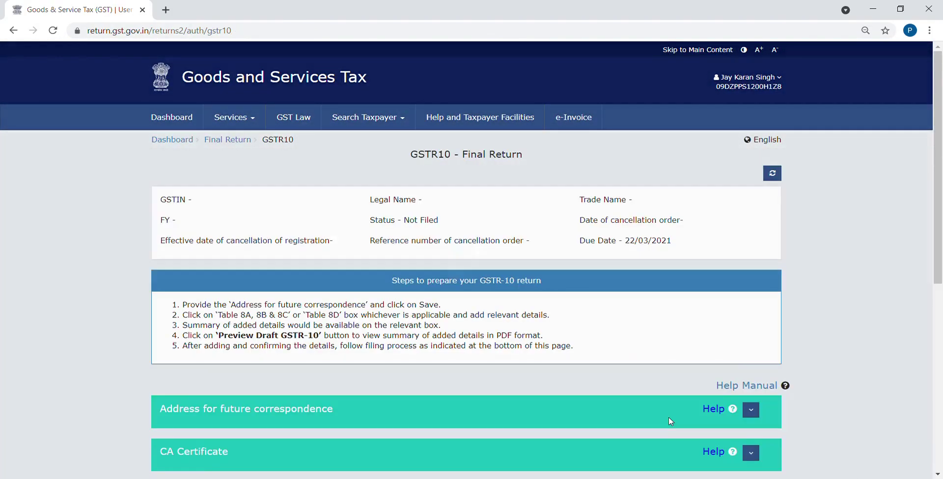
scroll(942, 386, "down", 8)
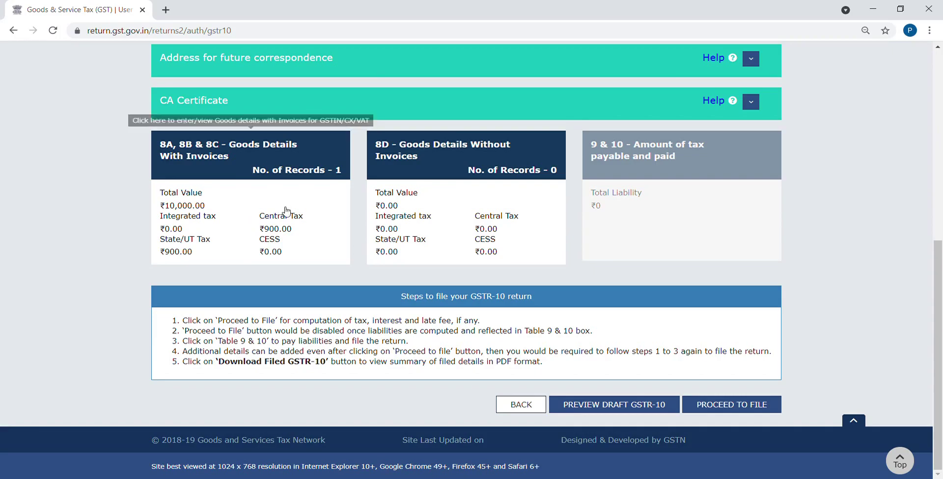
left_click(600, 411)
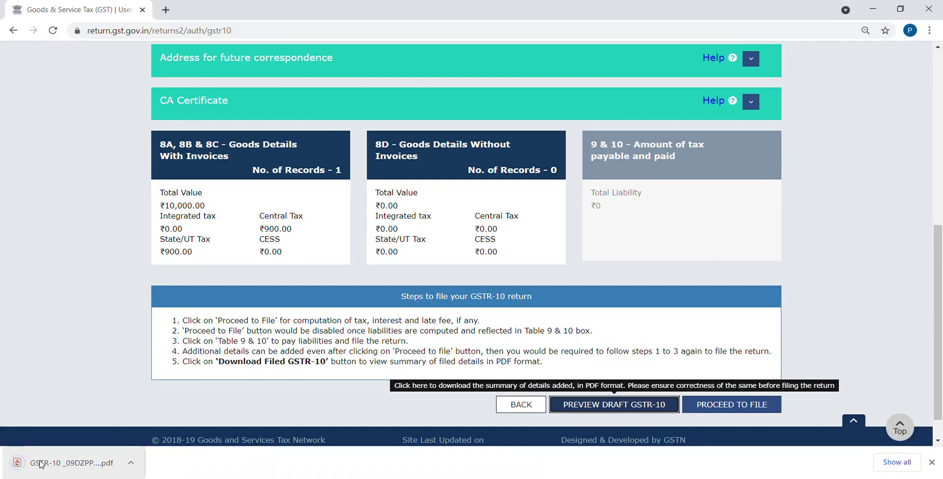
Open the draft GSTR-10 PDF, check the 8(a) record of ₹10,000.00 on page 2, and return to the GST tab
left_click(42, 462)
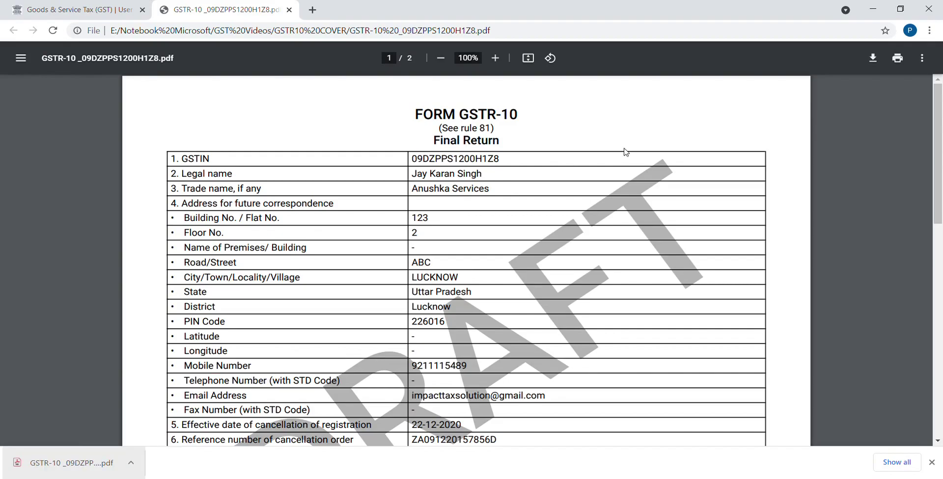
left_click(936, 308)
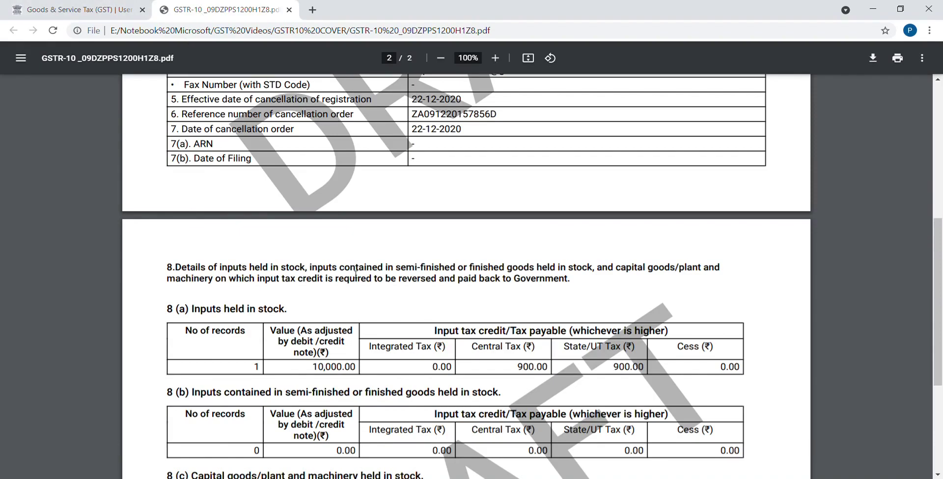
left_click(112, 5)
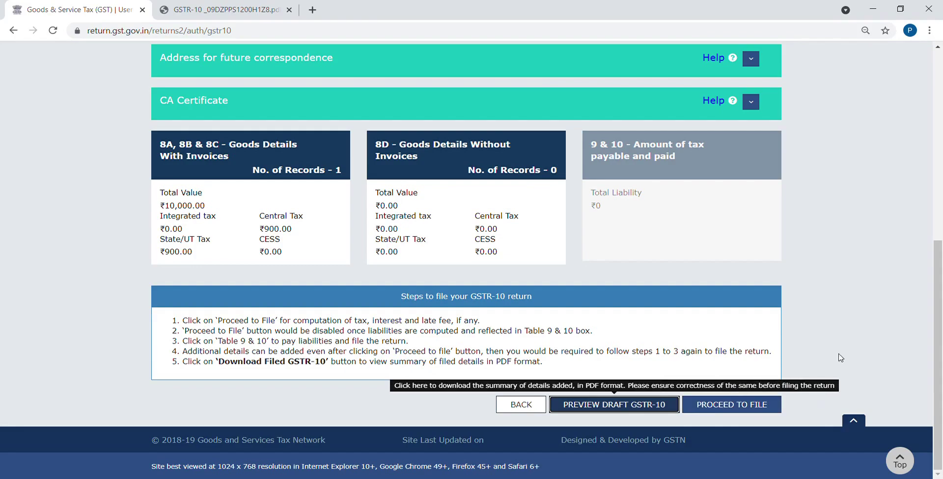
Delete invoice 001 from the 8A, 8B & 8C goods list, confirming, then go back to the GSTR10 page
left_click_drag(940, 320, 941, 305)
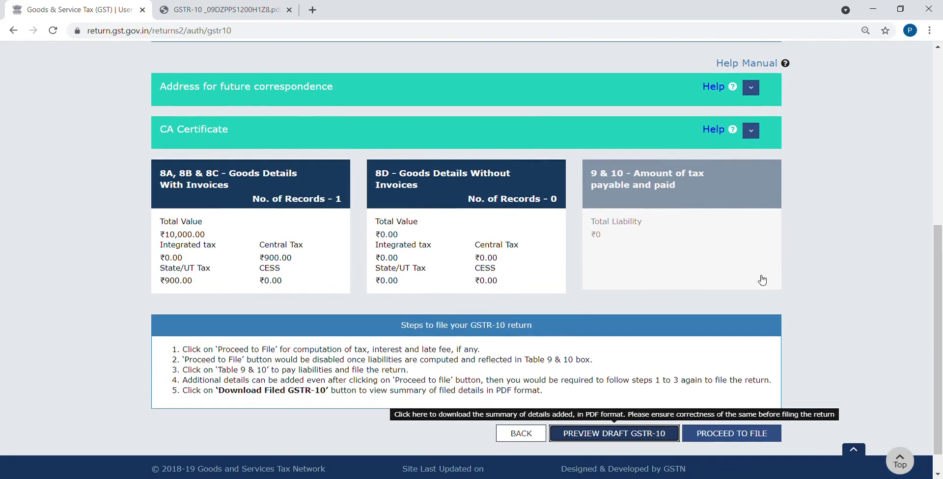
left_click(303, 205)
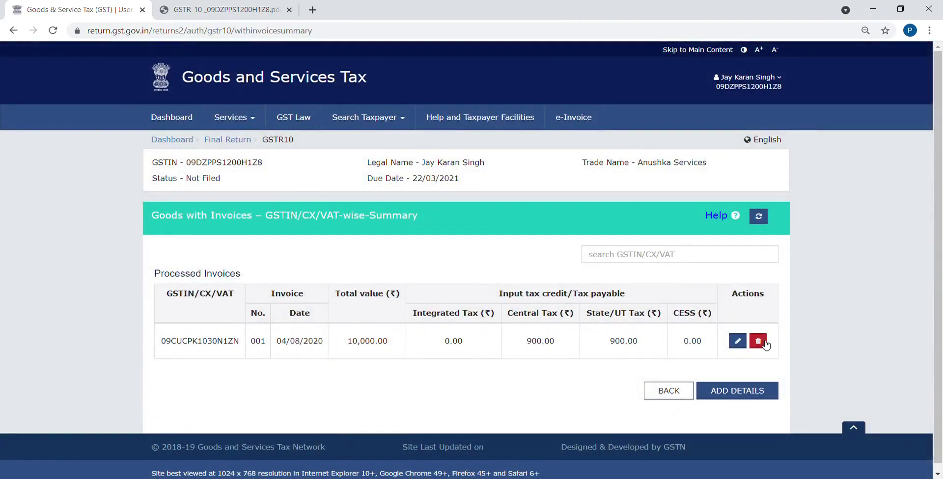
left_click(759, 341)
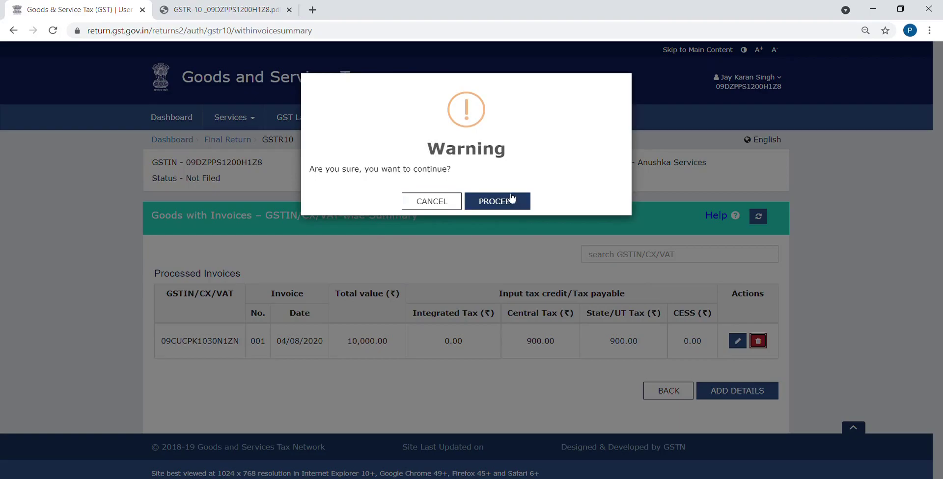
left_click(511, 199)
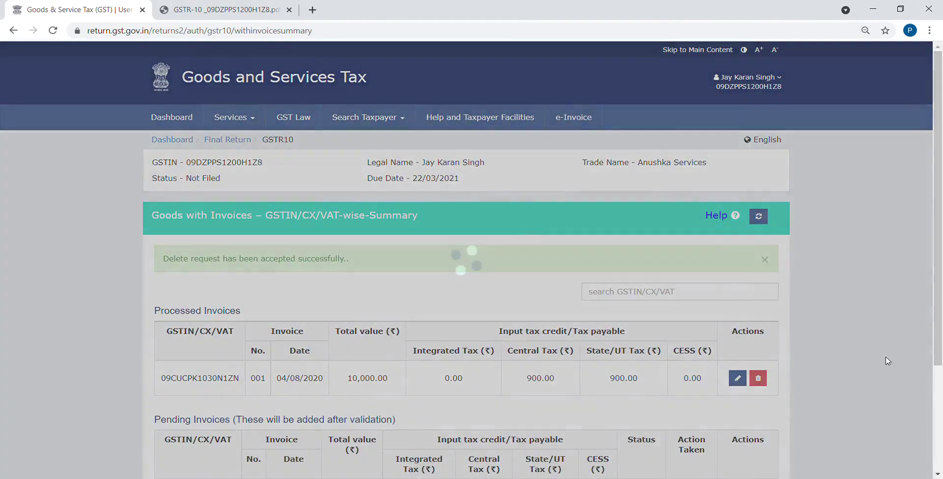
left_click(759, 380)
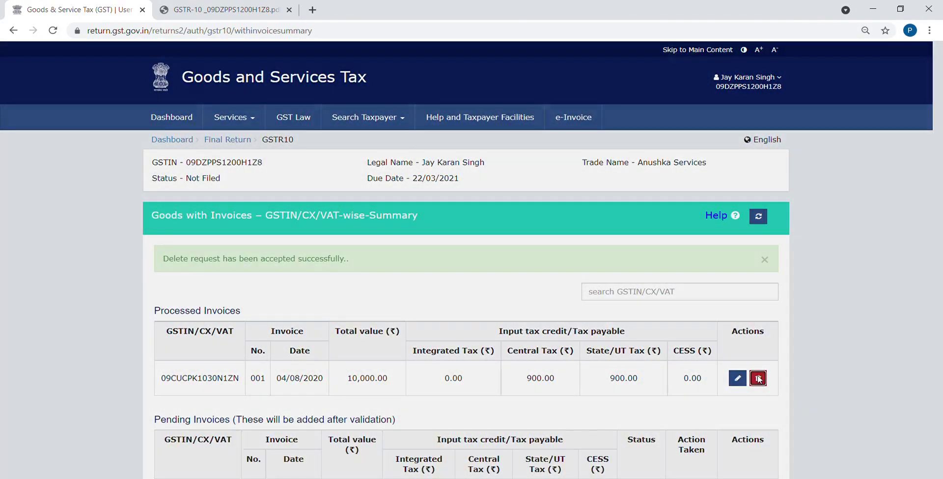
left_click(516, 199)
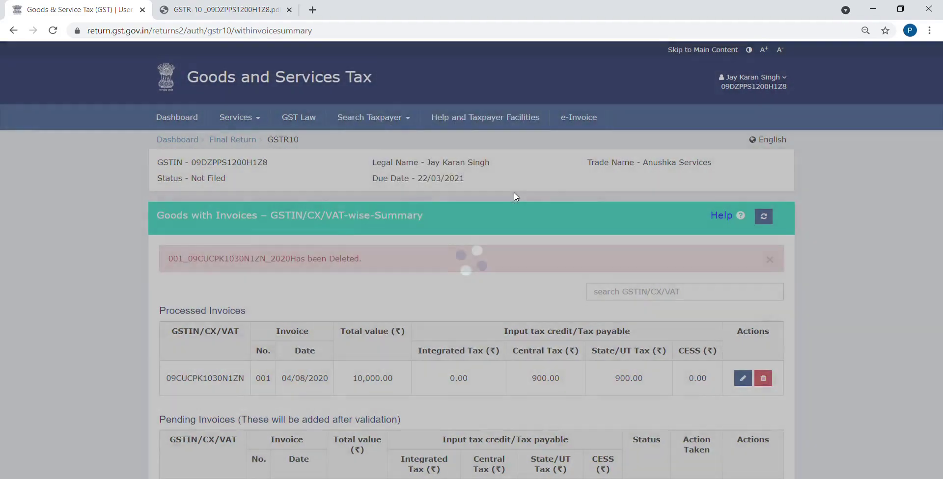
scroll(799, 412, "down", 3)
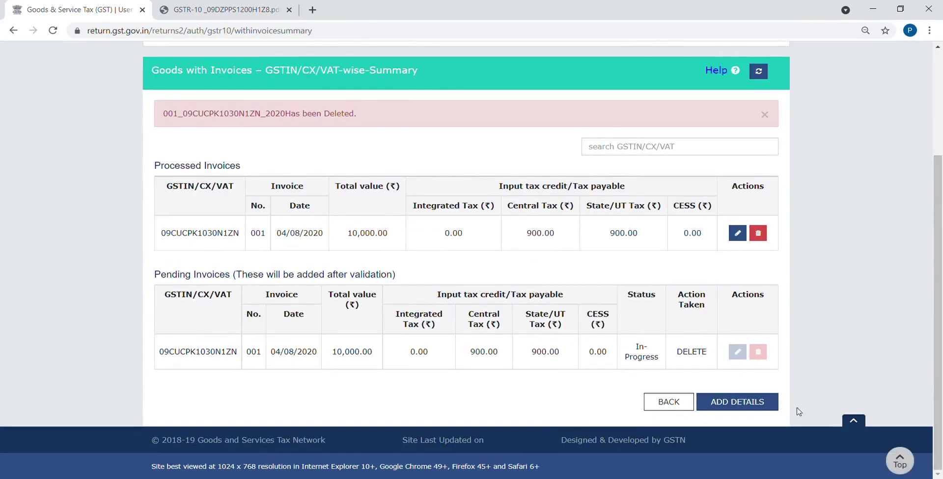
left_click(669, 402)
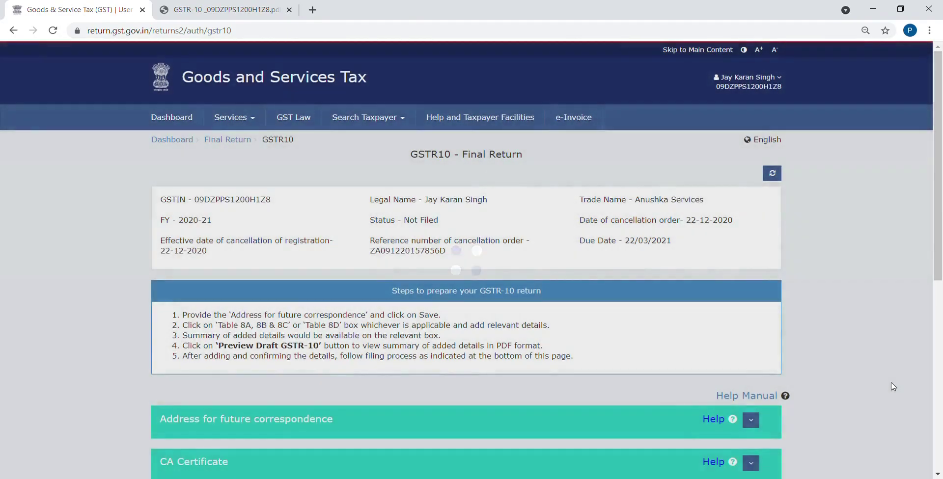
scroll(893, 387, "down", 6)
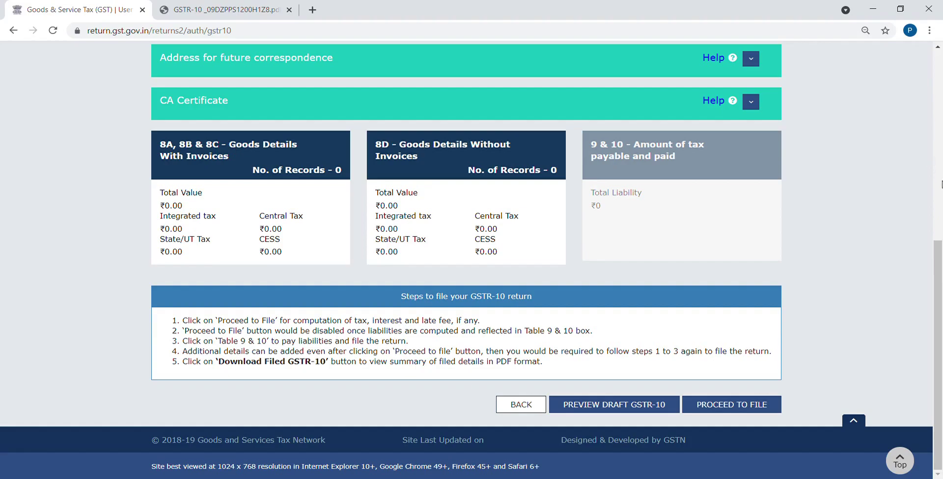
left_click_drag(936, 249, 942, 74)
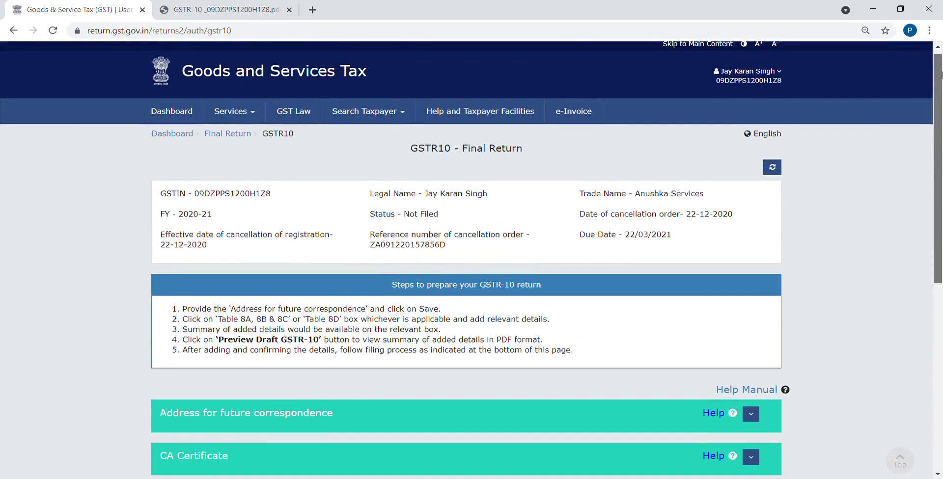